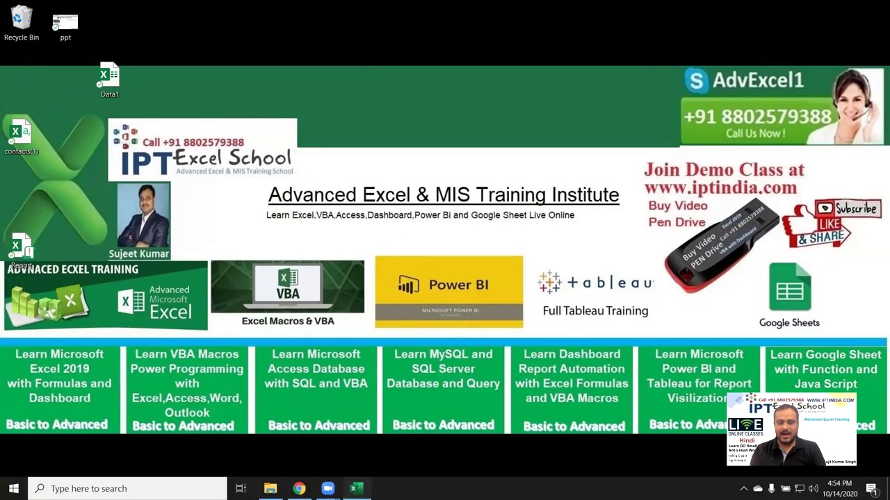
- Bring the open Excel call-records workbook to the front from the taskbar
click(356, 488)
- Inspect the call data's Number, Call - St, Talk, Hold and Total columns on Sheet3
click(141, 221)
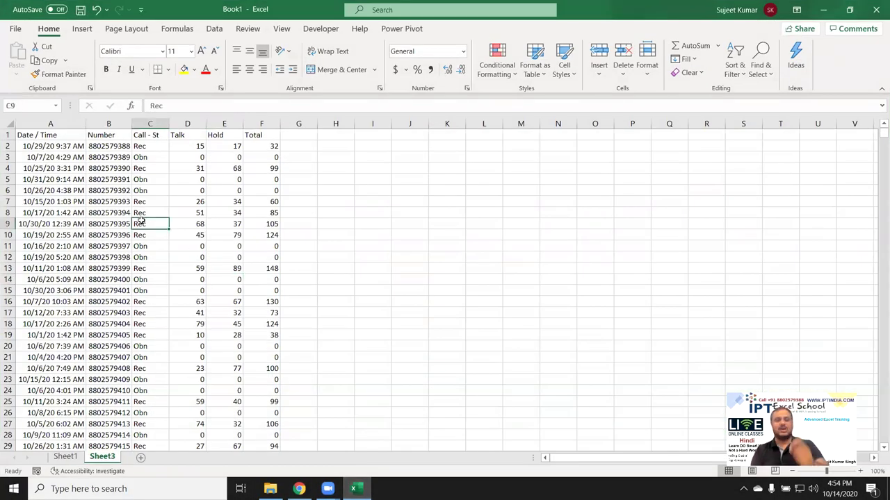
click(105, 155)
click(50, 124)
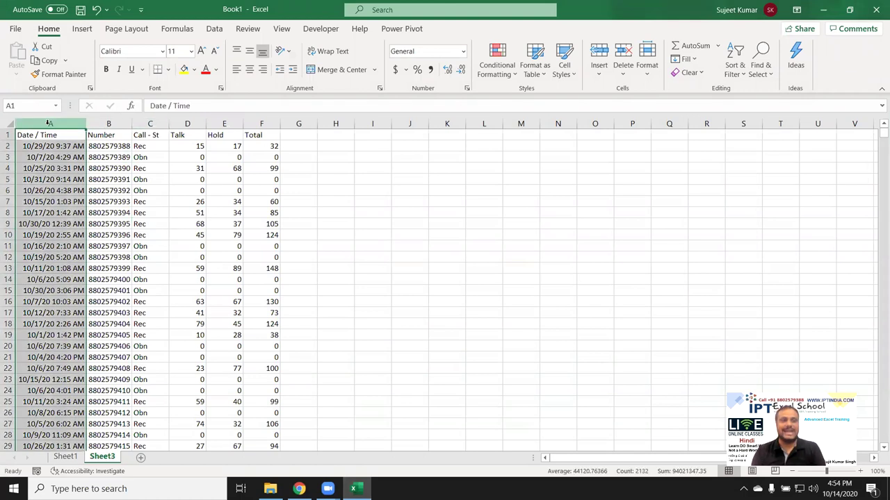
click(108, 124)
click(150, 124)
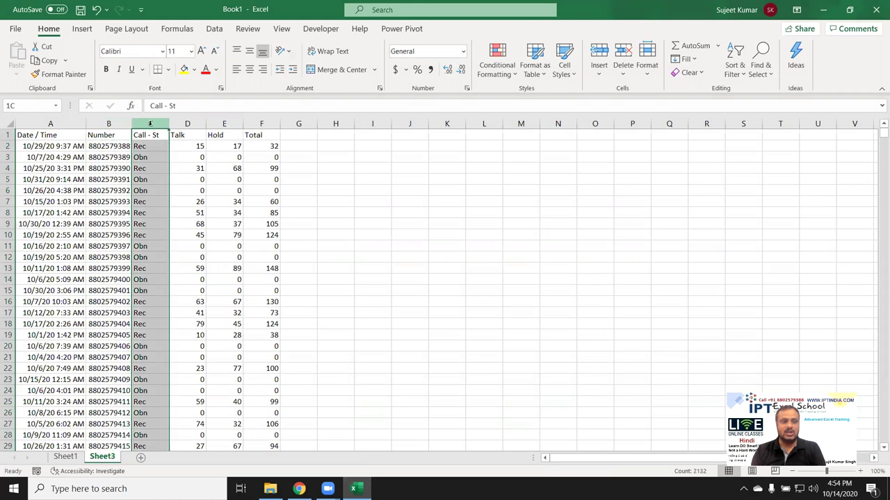
click(148, 145)
click(147, 158)
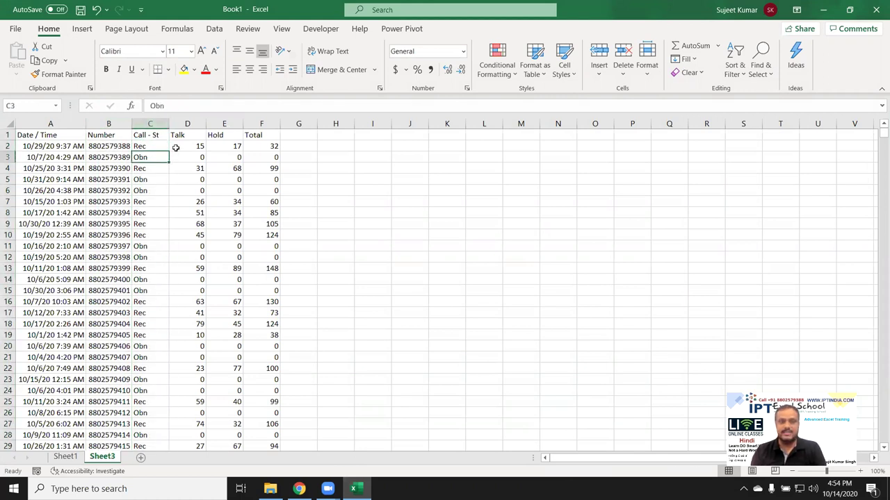
click(178, 145)
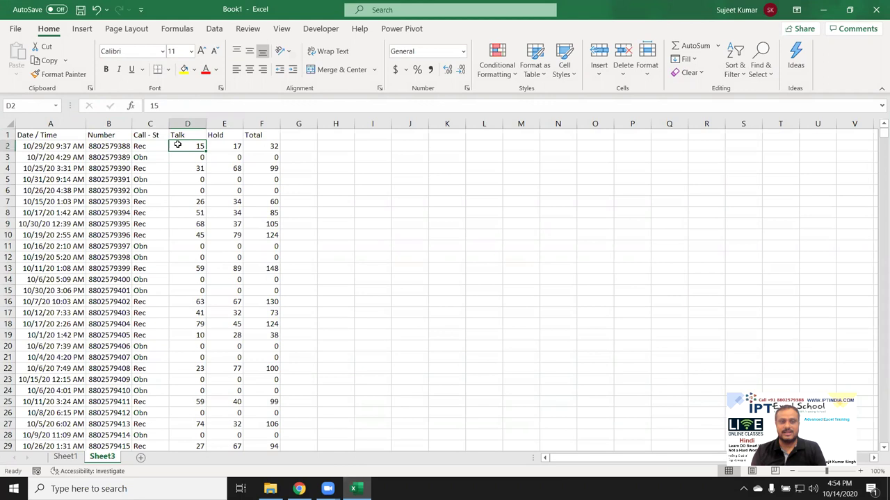
click(232, 145)
click(260, 145)
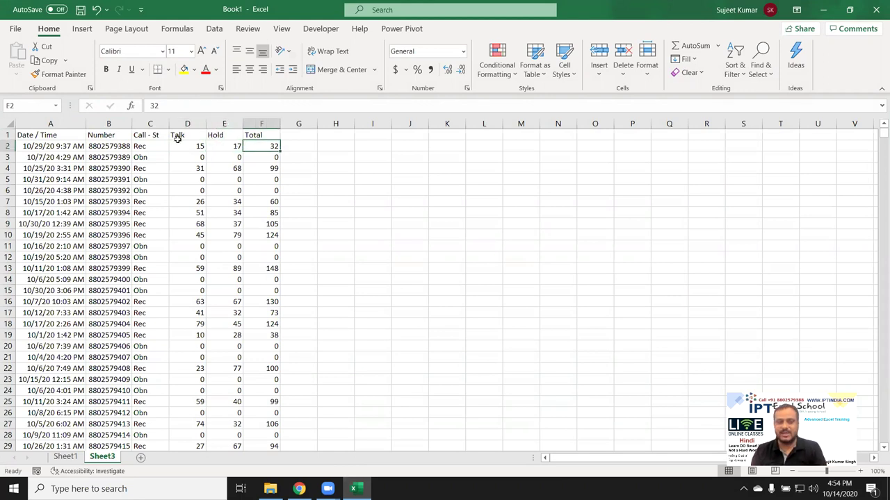
drag(178, 144, 254, 307)
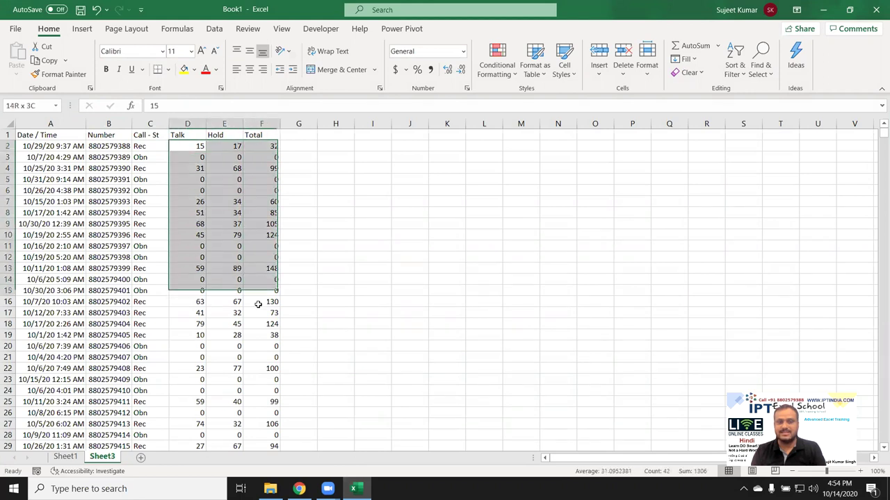
click(255, 202)
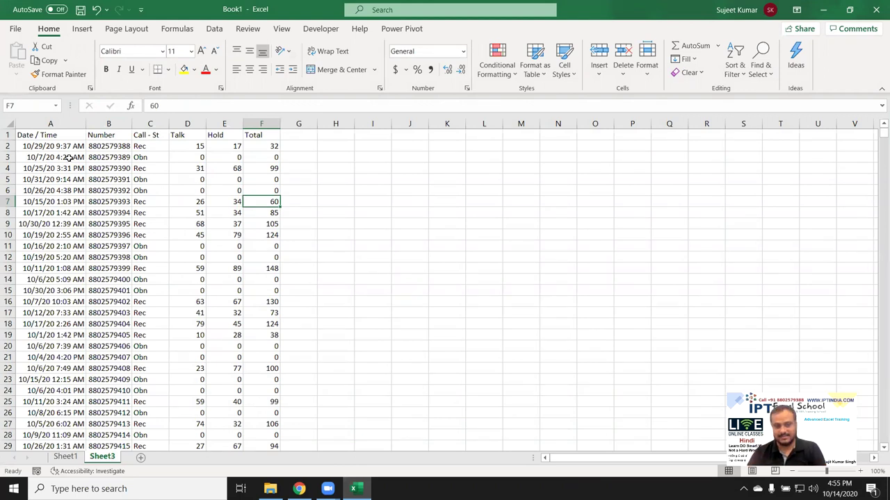
- Review the Date / Time timestamps' date formats without changing them, then begin inserting a PivotTable
drag(52, 158, 55, 245)
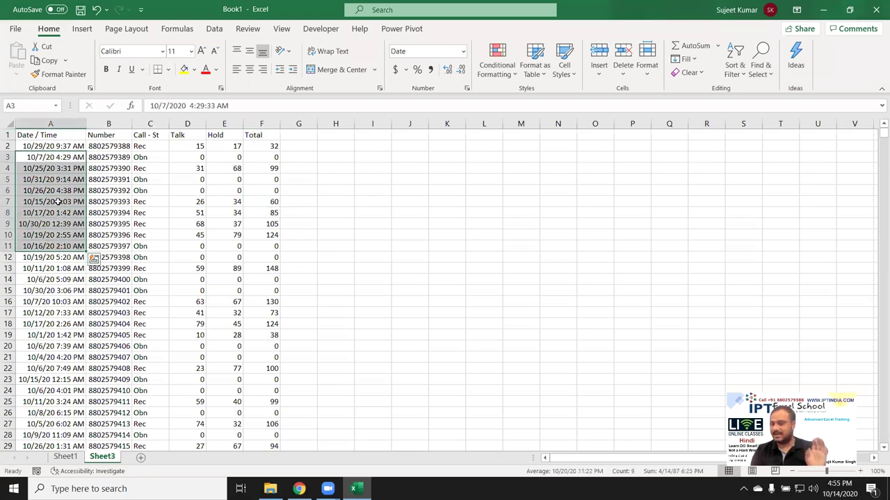
click(38, 134)
drag(43, 156, 48, 322)
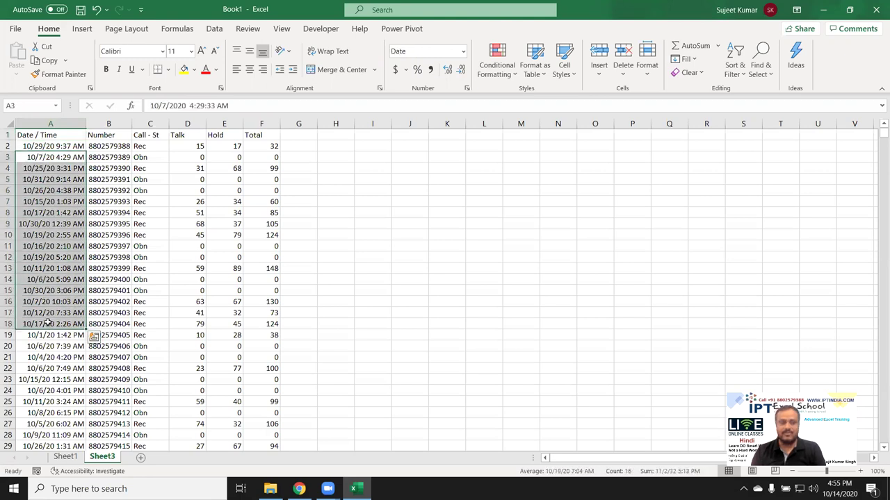
click(47, 135)
click(466, 88)
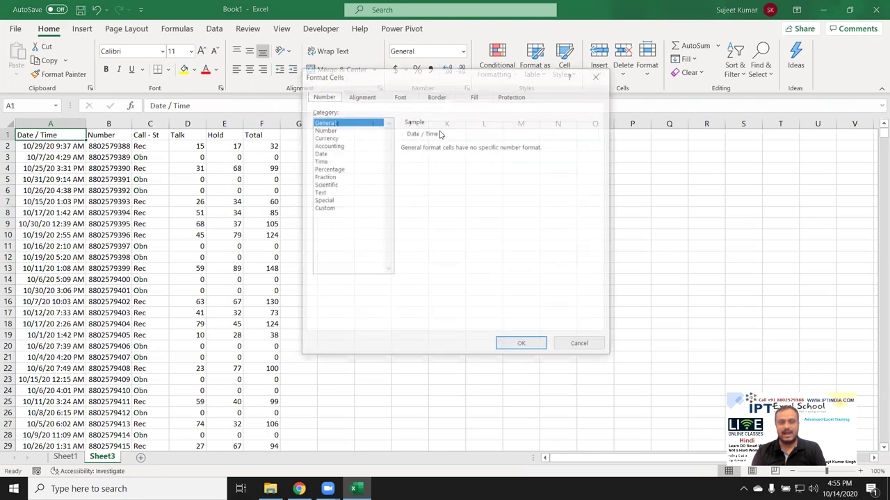
click(319, 153)
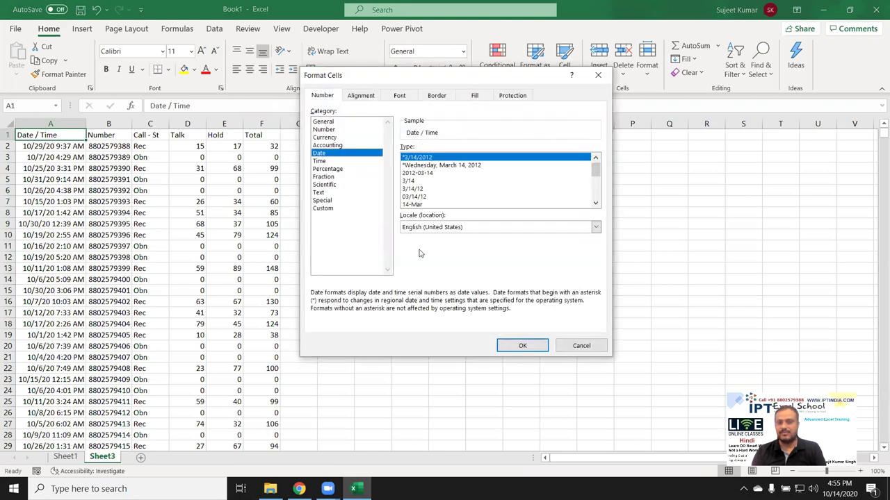
key(Escape)
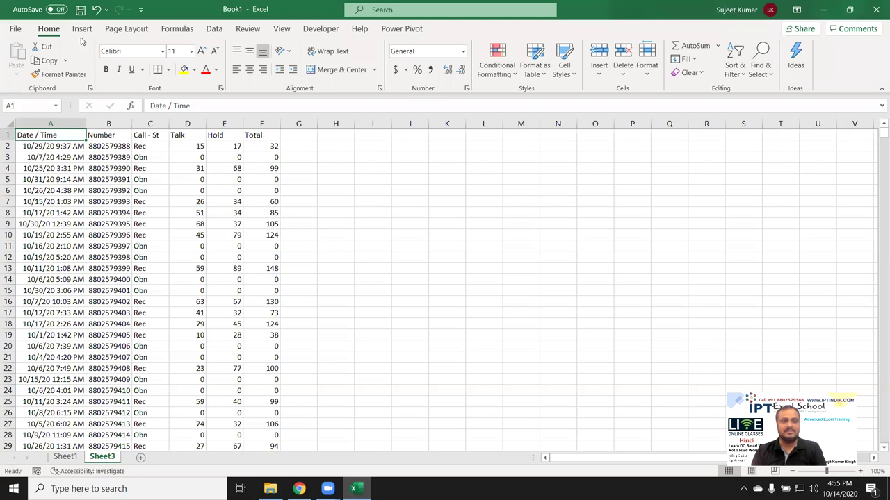
click(82, 28)
- Create the PivotTable on a new worksheet with Date / Time rows and Call - St columns and count values
click(21, 56)
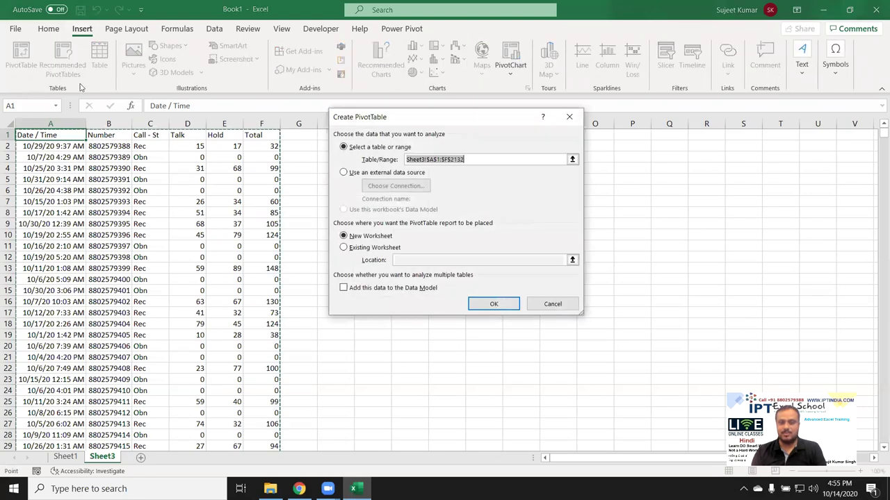
click(494, 304)
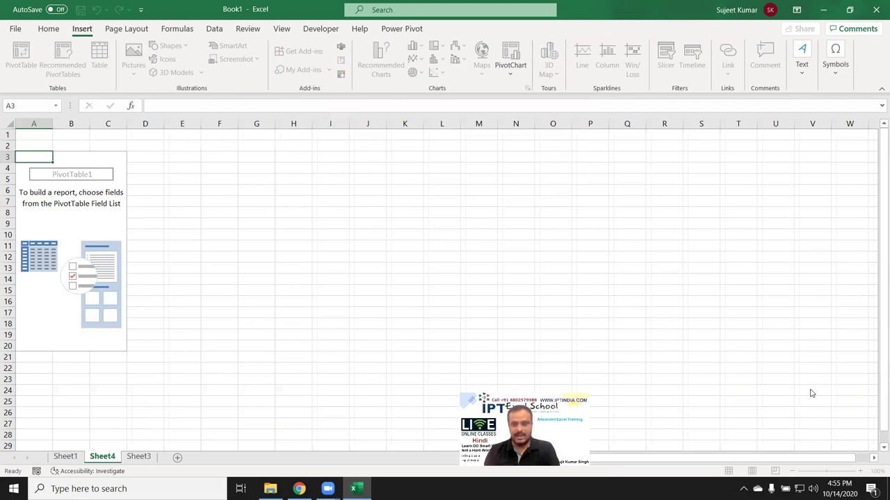
drag(727, 192, 744, 407)
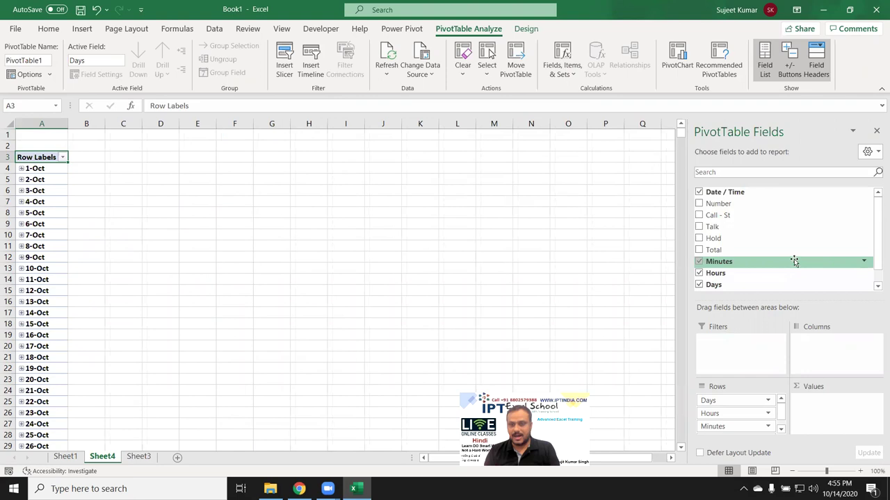
mouse_move(730, 215)
mouse_down()
mouse_move(821, 313)
mouse_move(843, 353)
mouse_up()
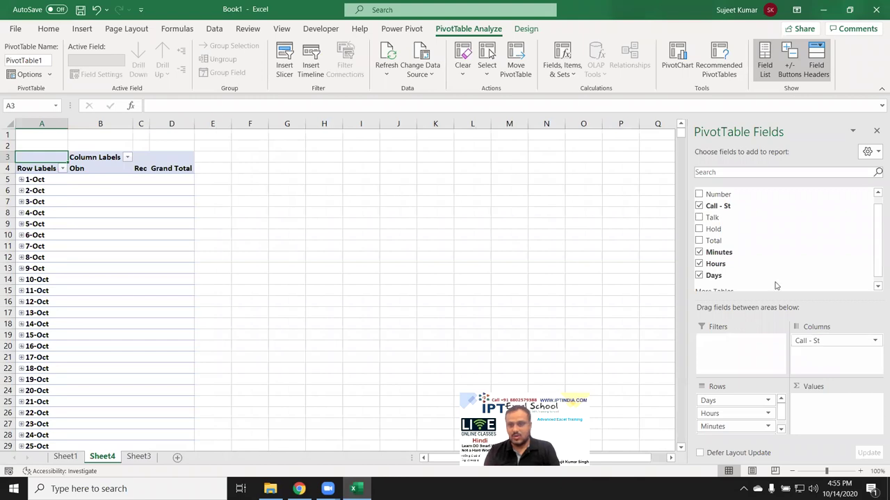
mouse_move(723, 206)
mouse_down()
mouse_move(839, 371)
mouse_move(829, 408)
mouse_up()
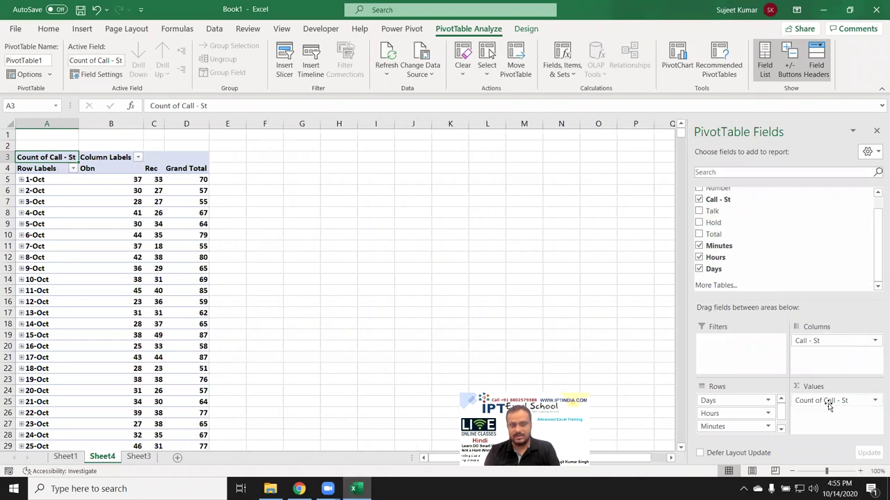
- Check the 1-Oct Obn and Rec counts and select the 3-Oct row label
click(122, 183)
click(160, 182)
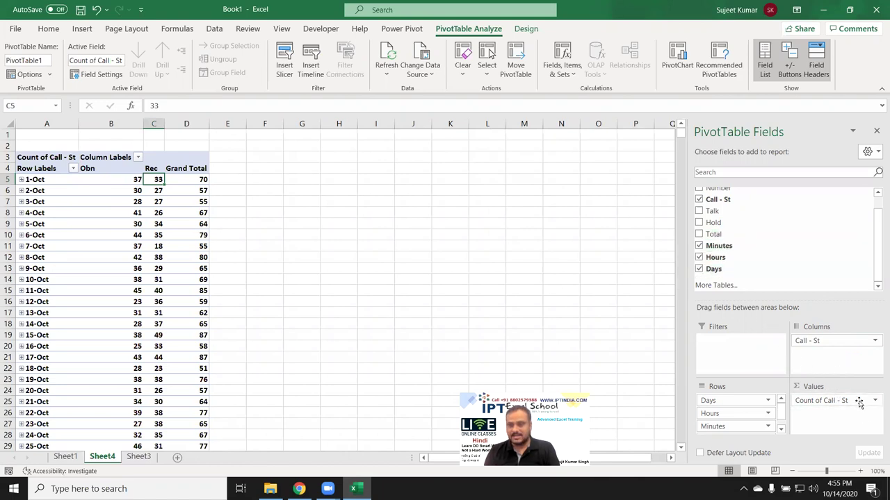
click(41, 202)
- Ungroup the dates and regroup Date / Time by Hours only, deselecting Months, giving 12 AM–11 PM rows
right_click(42, 202)
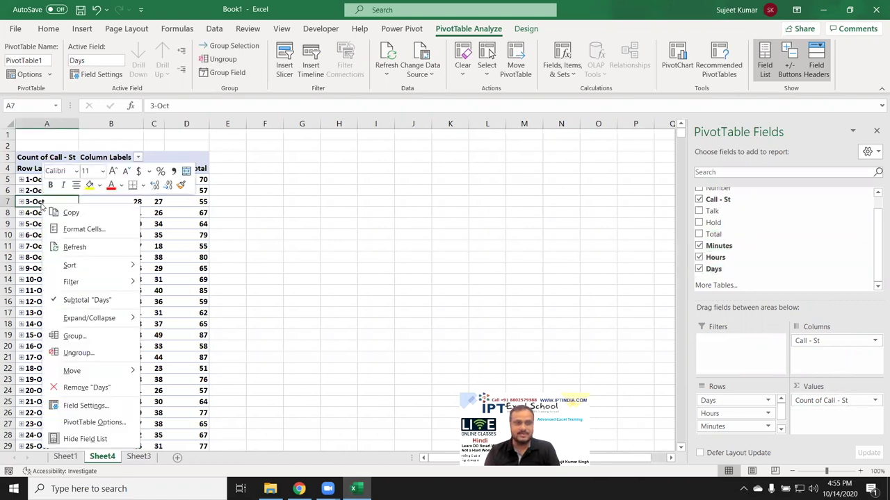
click(80, 353)
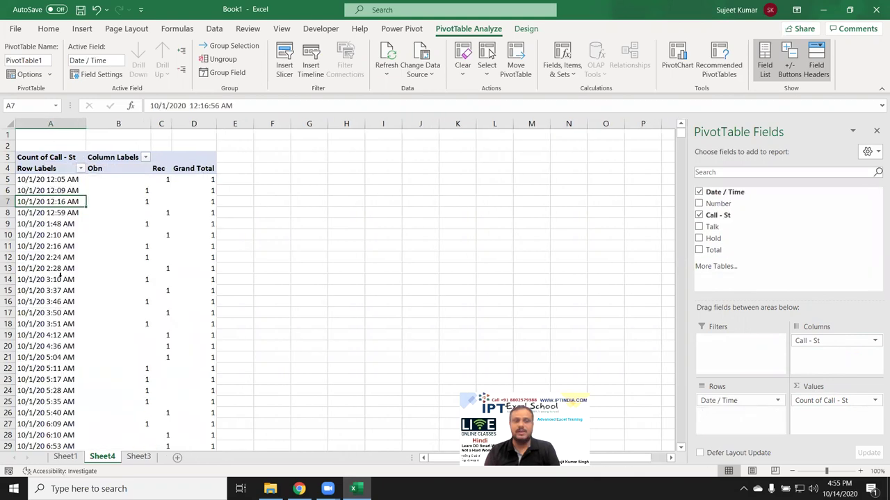
right_click(50, 202)
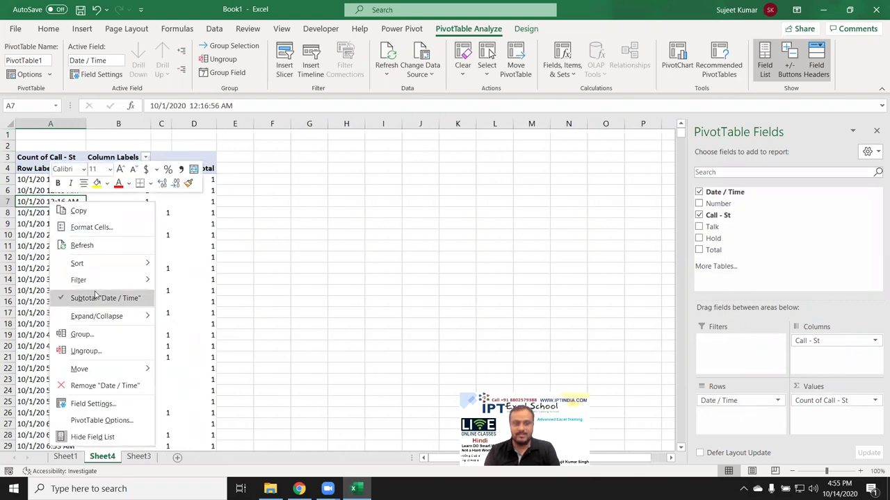
click(89, 328)
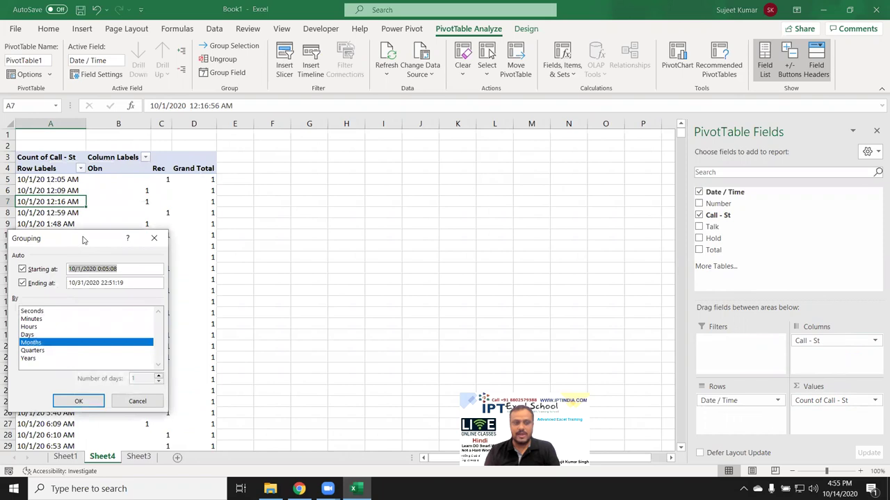
drag(83, 239, 365, 196)
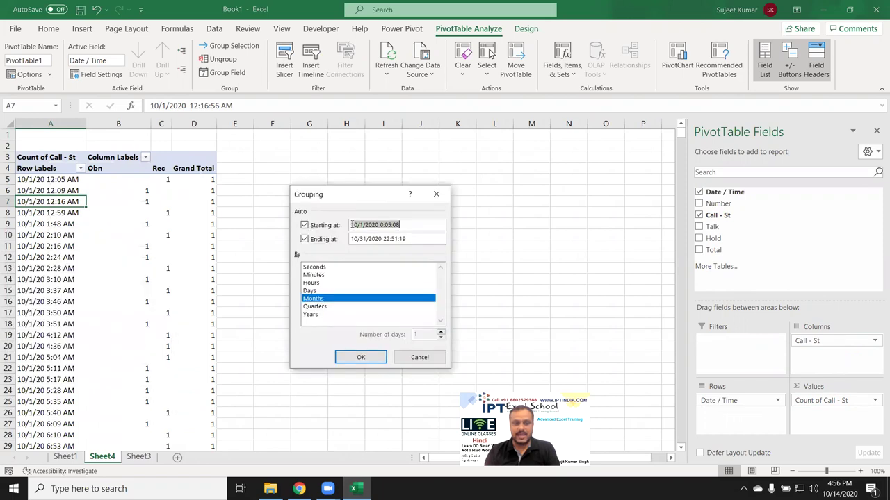
click(313, 283)
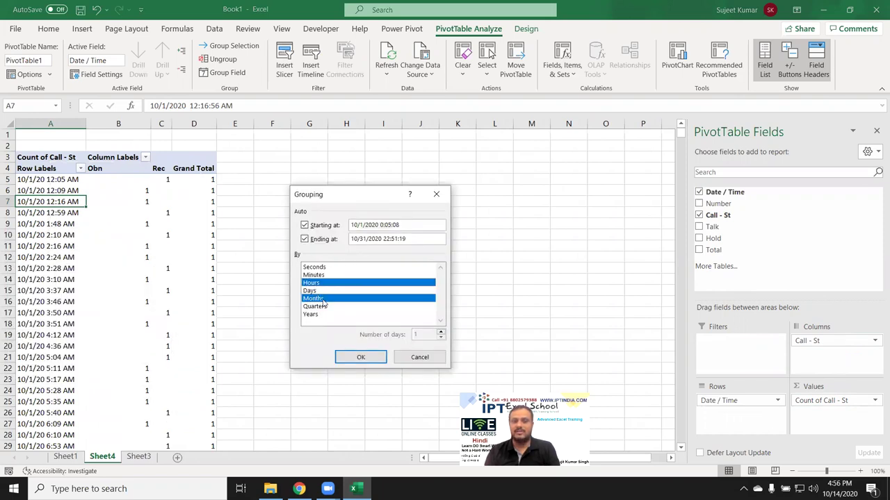
click(324, 301)
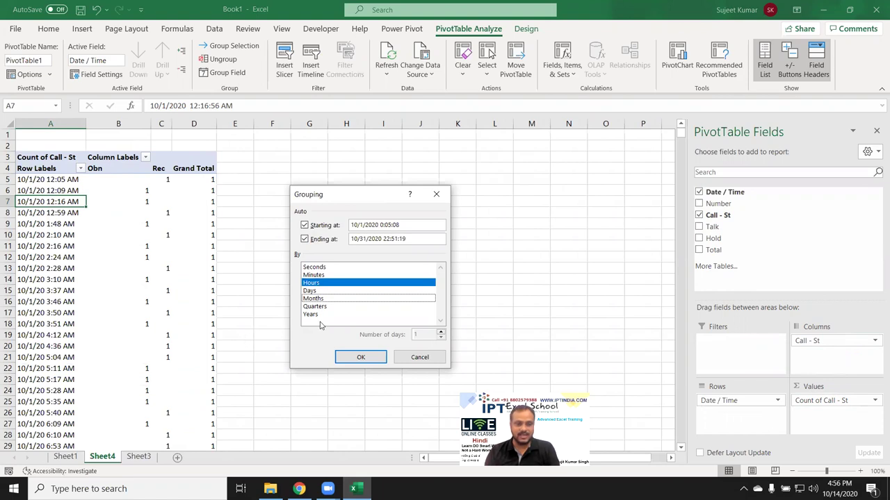
click(361, 357)
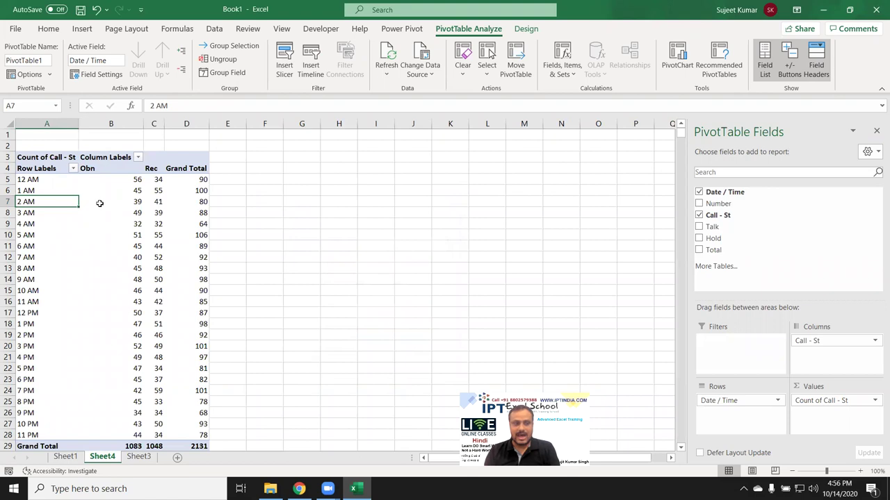
scroll(64, 259, down, 4)
scroll(64, 261, up, 4)
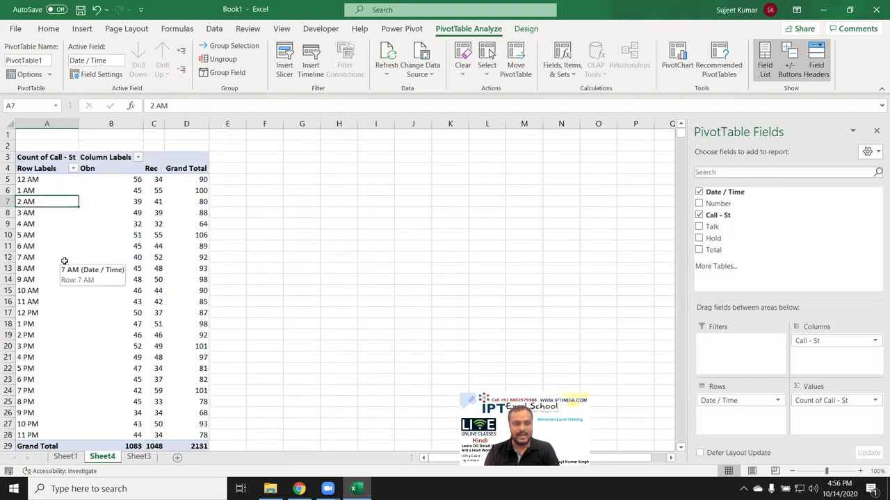
- Group the Date / Time rows by both Days and Hours
right_click(31, 202)
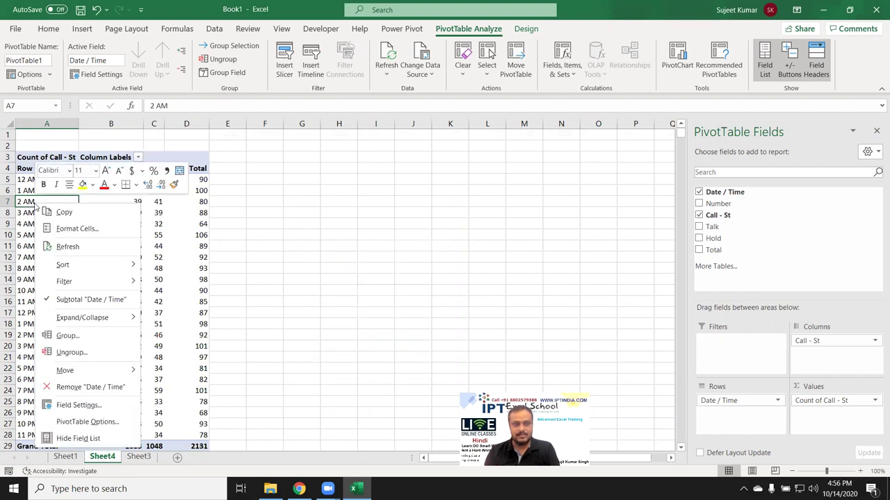
click(80, 338)
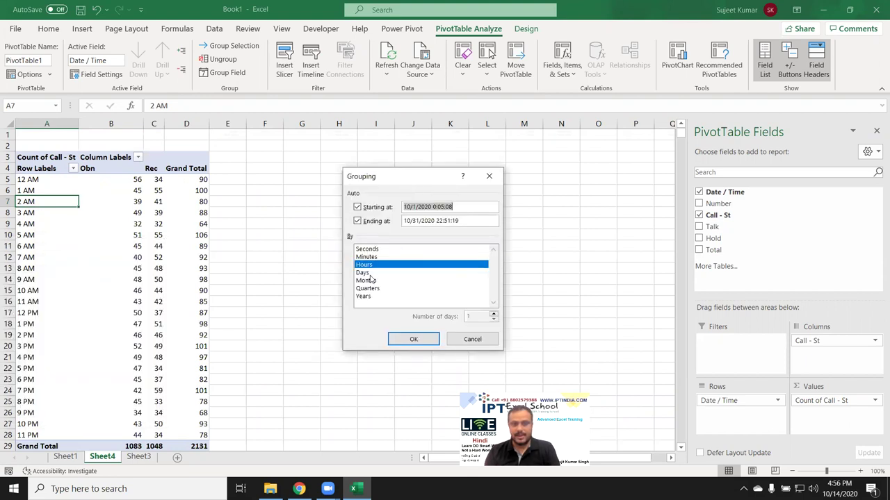
click(367, 275)
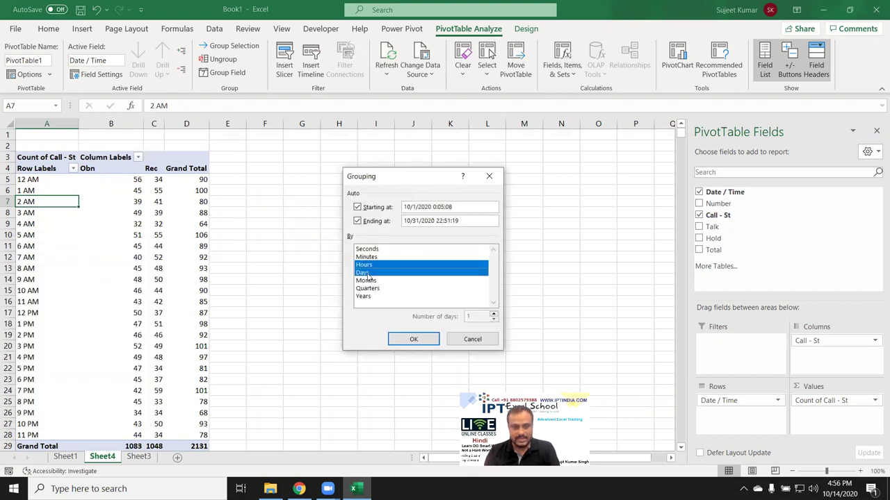
click(415, 339)
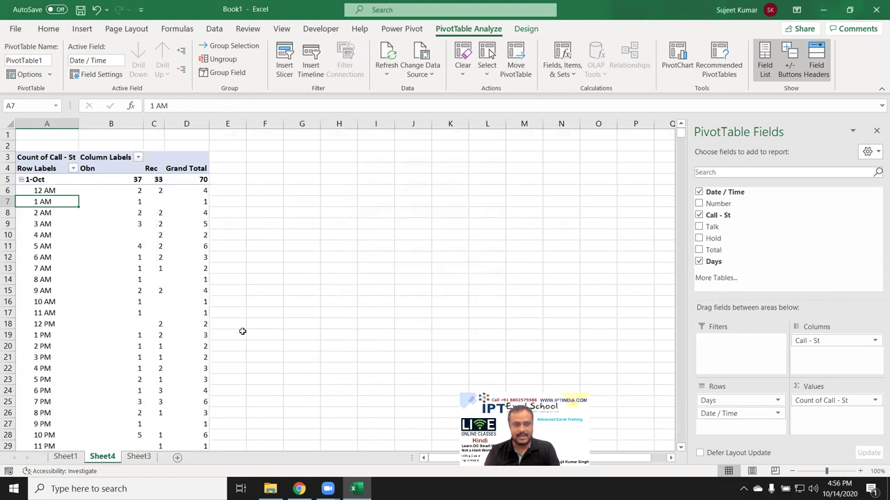
- Move the Days field into Filters so the table shows hourly totals
drag(719, 400, 734, 362)
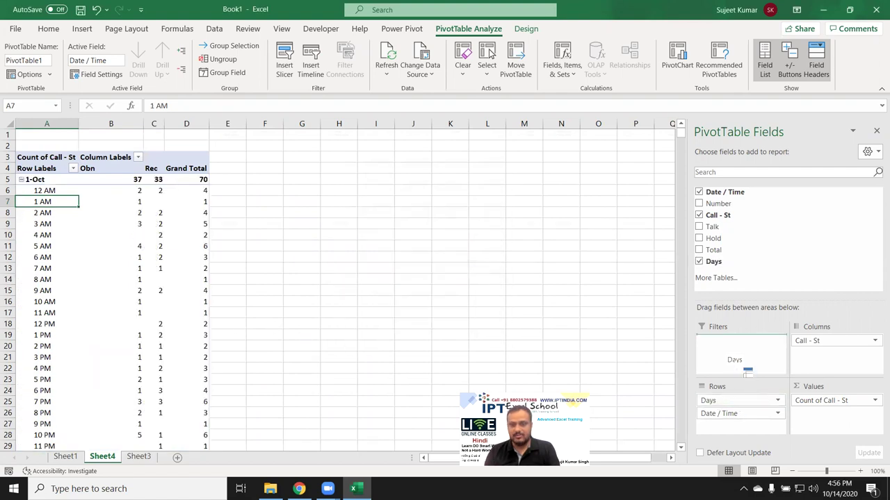
scroll(239, 264, down, 4)
scroll(223, 272, up, 4)
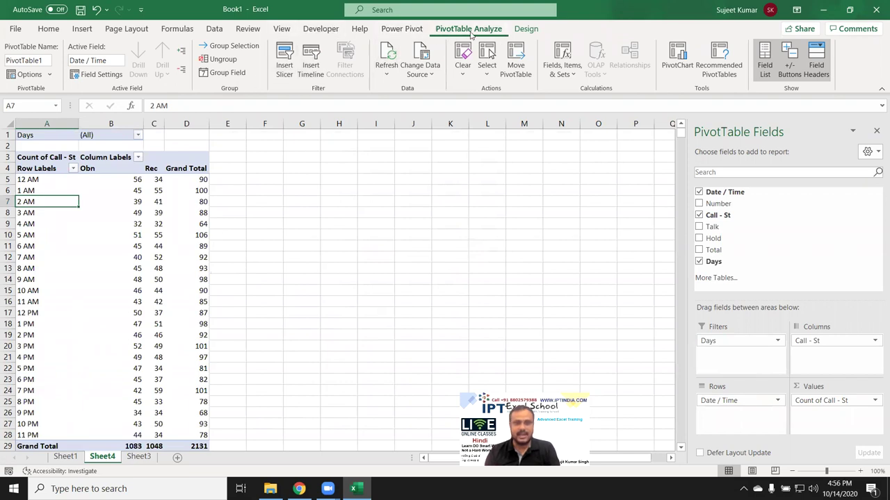
- Try a Date / Time slicer while rearranging the Days and Date / Time fields, then delete it
click(294, 74)
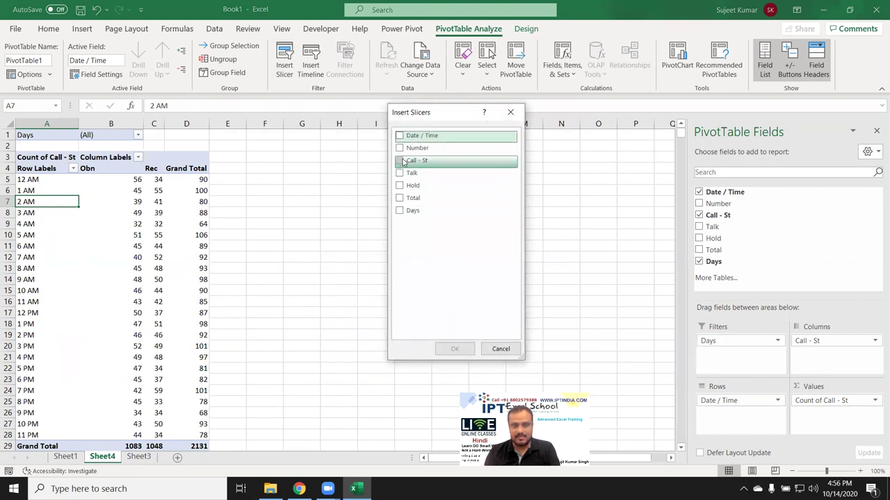
click(409, 136)
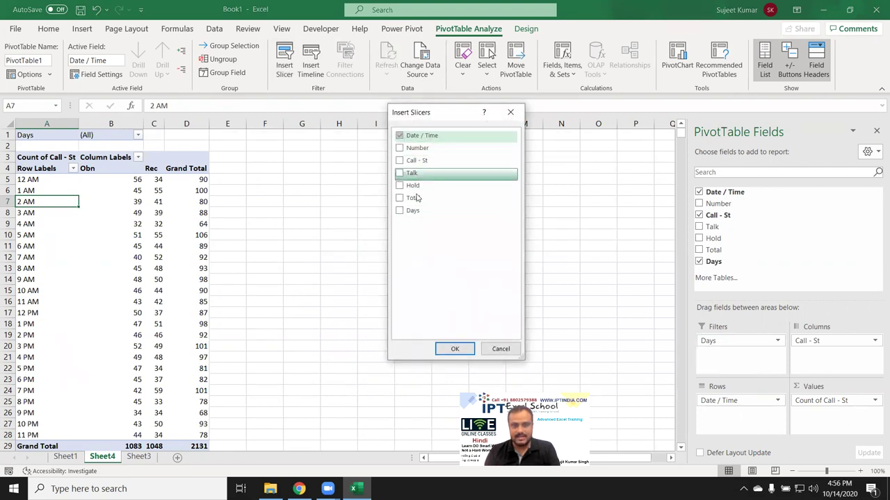
click(455, 349)
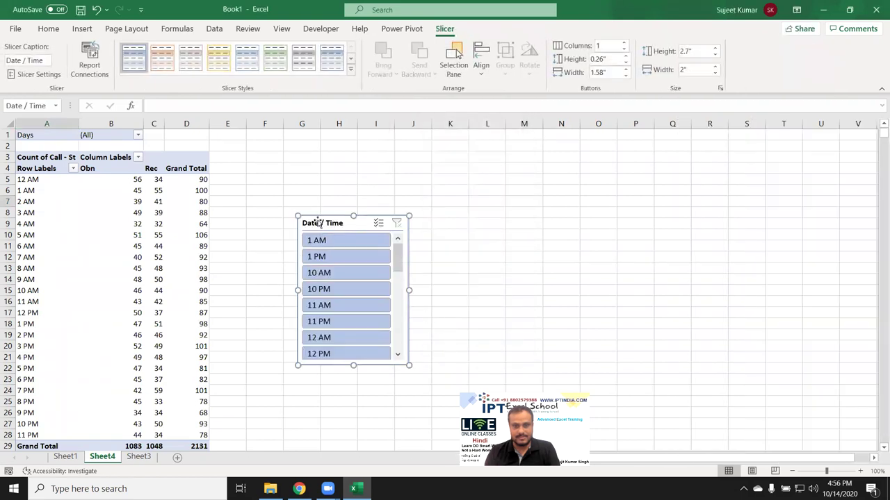
drag(331, 223, 390, 160)
click(157, 223)
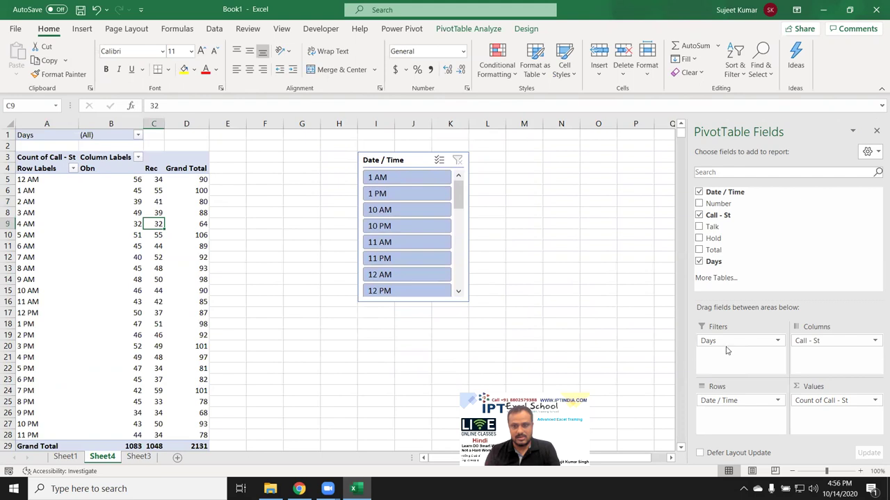
drag(727, 351, 744, 417)
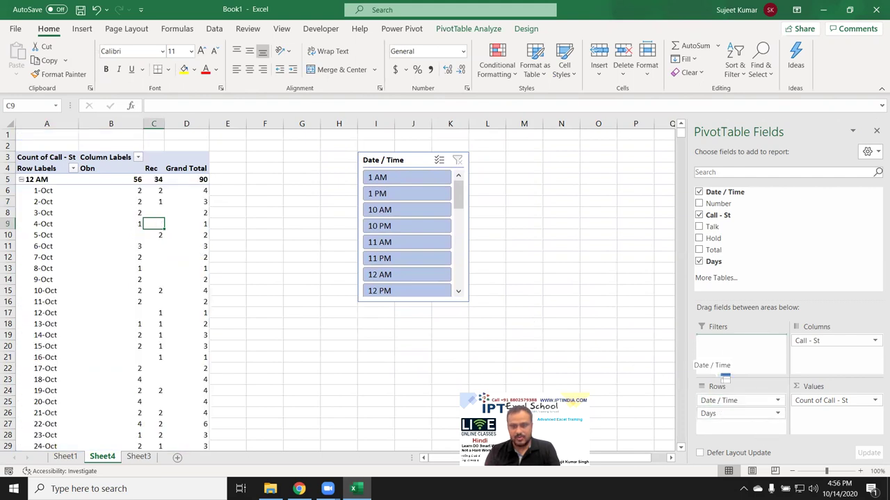
drag(719, 406, 716, 351)
click(397, 162)
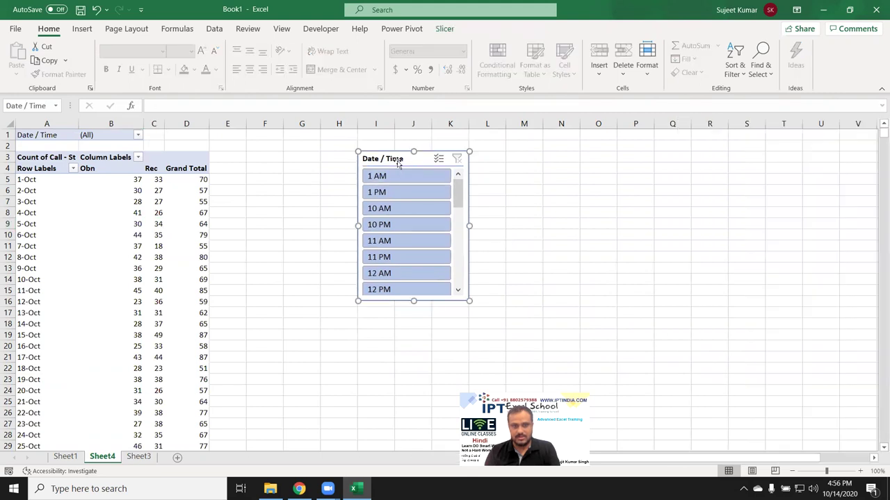
key(Delete)
- Insert a Days slicer beside the table and place Date / Time in Rows below Days
click(93, 213)
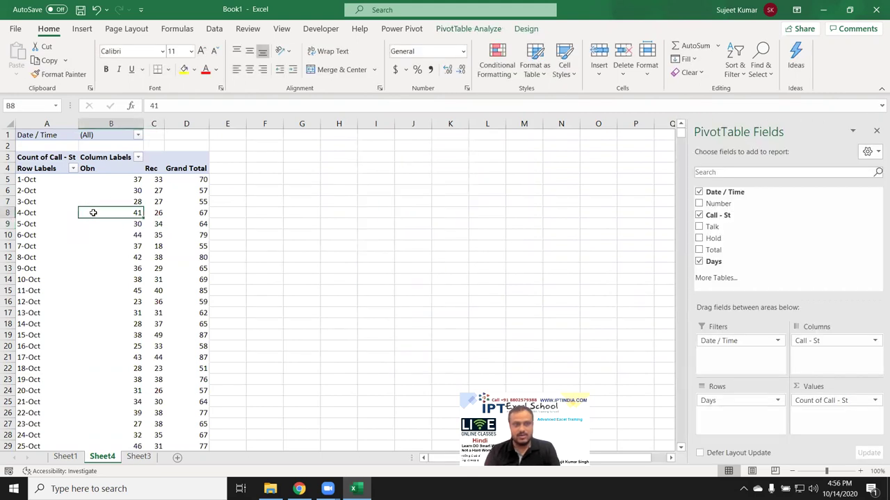
click(446, 28)
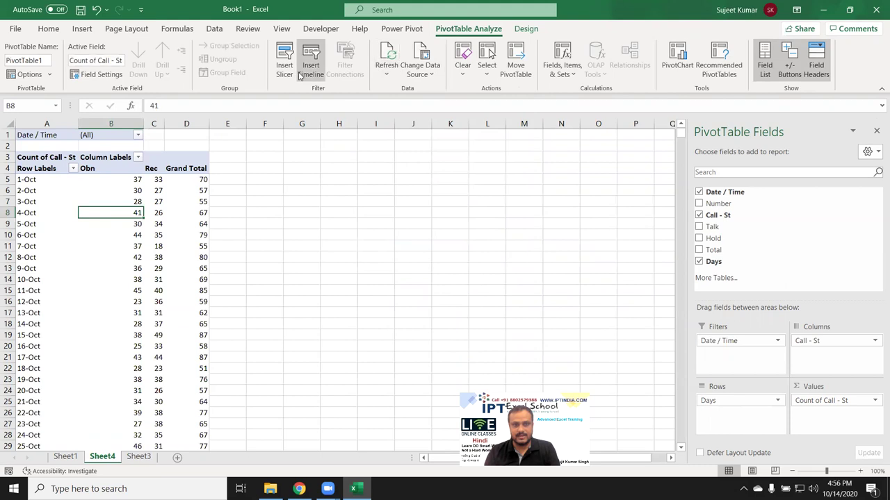
click(284, 62)
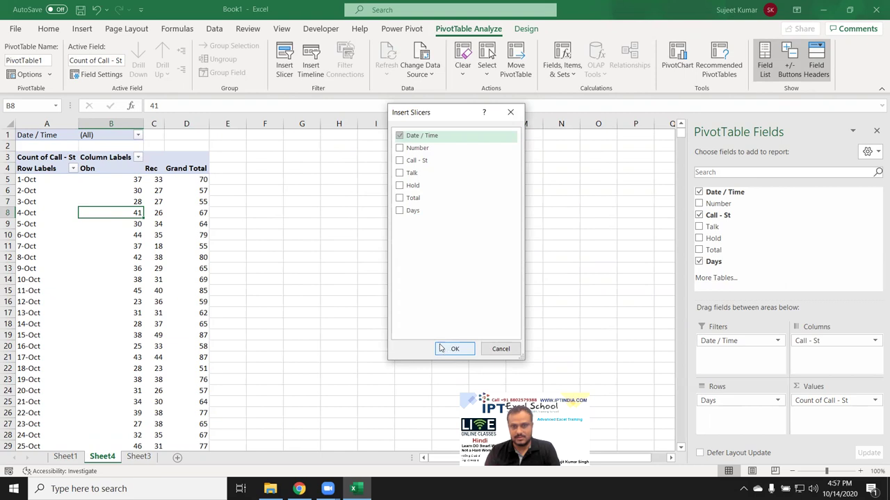
click(399, 135)
click(399, 210)
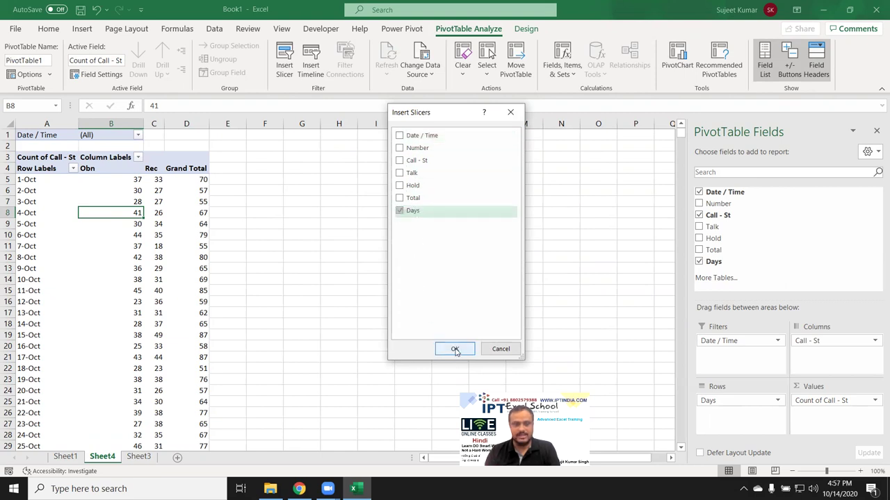
click(456, 350)
drag(342, 225, 379, 179)
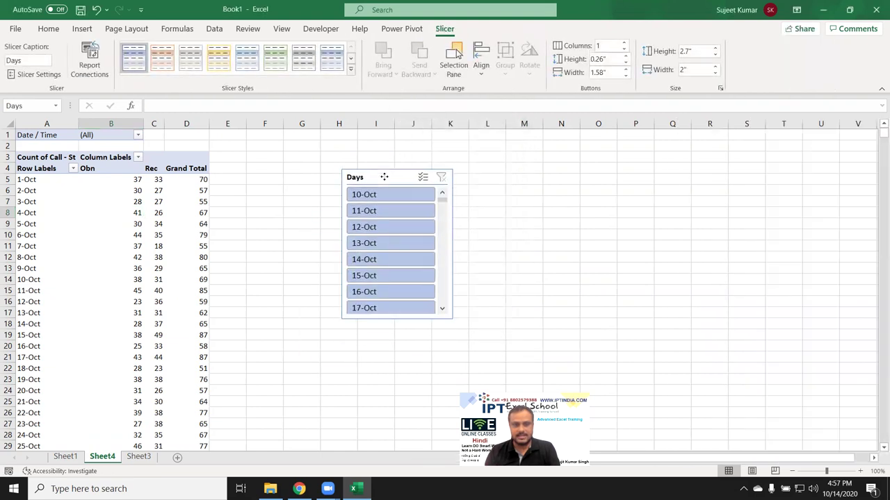
click(111, 213)
drag(722, 340, 713, 401)
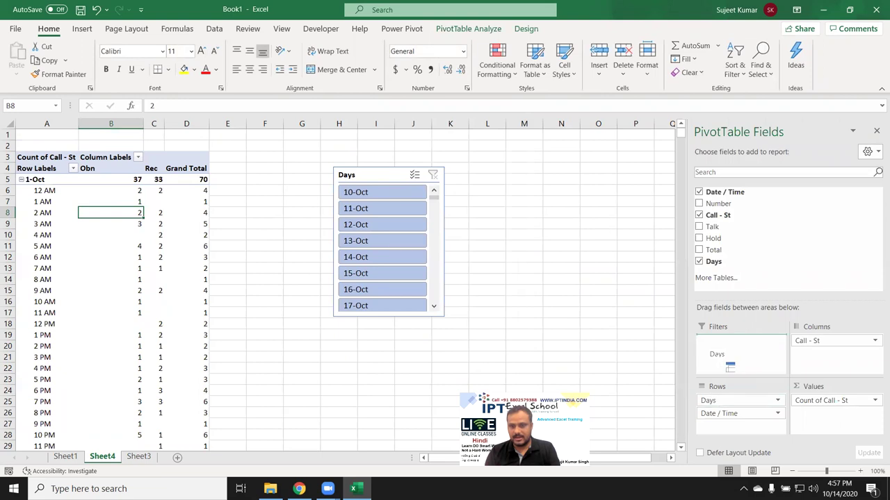
- Remove Days from the rows and filter the slicer through dates 10-Oct to 14-Oct
drag(711, 401, 743, 266)
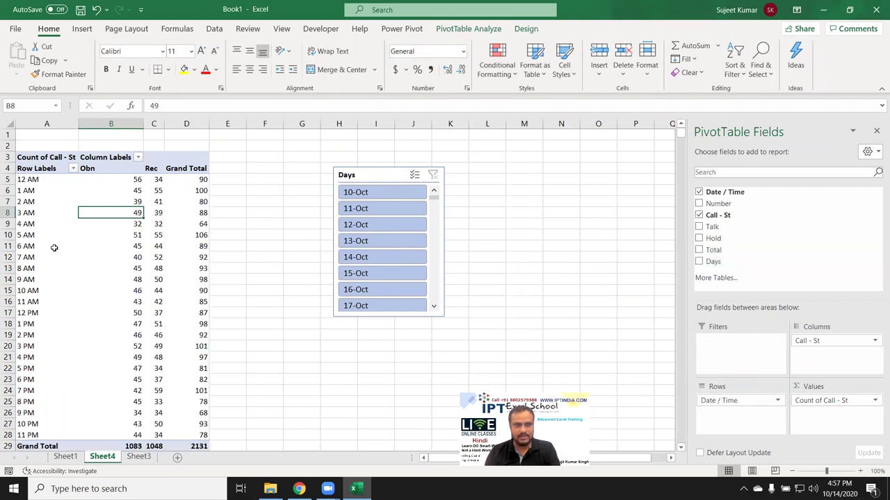
drag(367, 176, 306, 155)
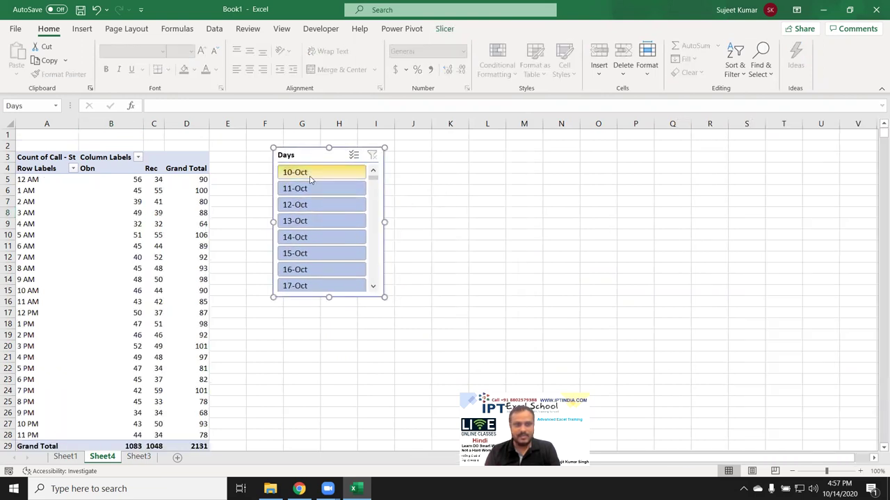
click(308, 174)
click(309, 190)
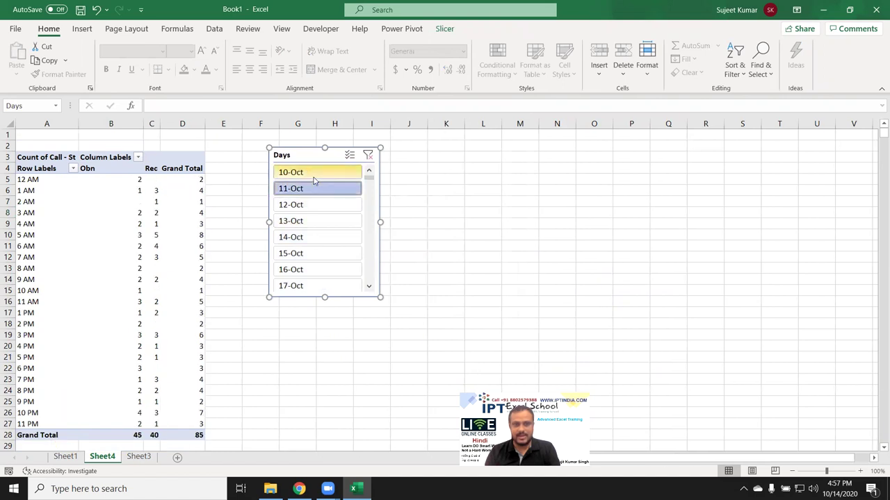
click(314, 205)
click(311, 221)
click(310, 240)
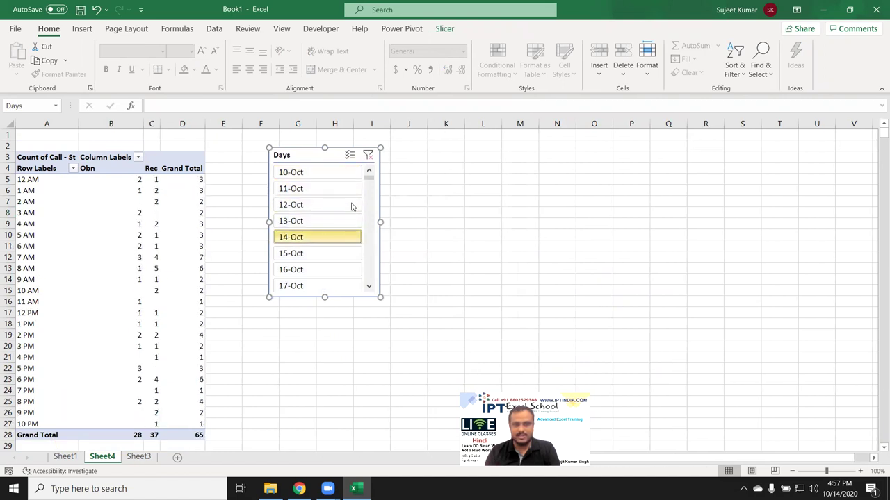
- Clear the Days slicer filter, move the slicer further right, and select the hour row labels
click(368, 154)
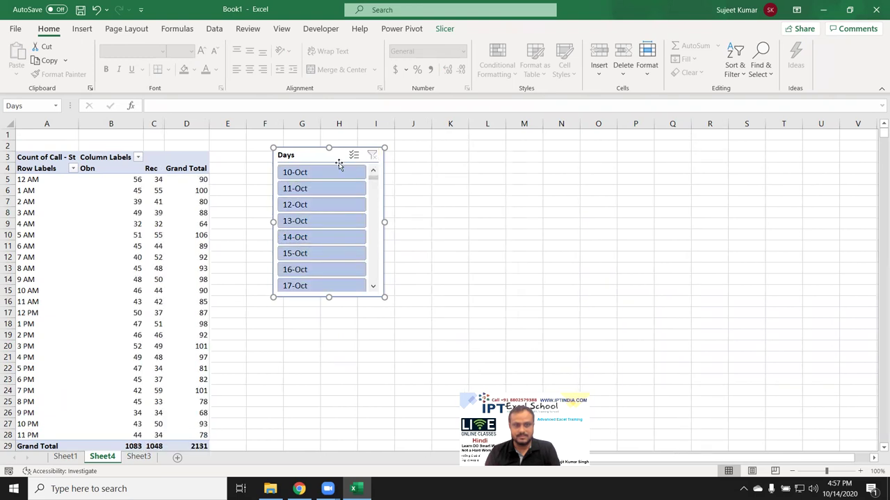
drag(318, 156, 600, 180)
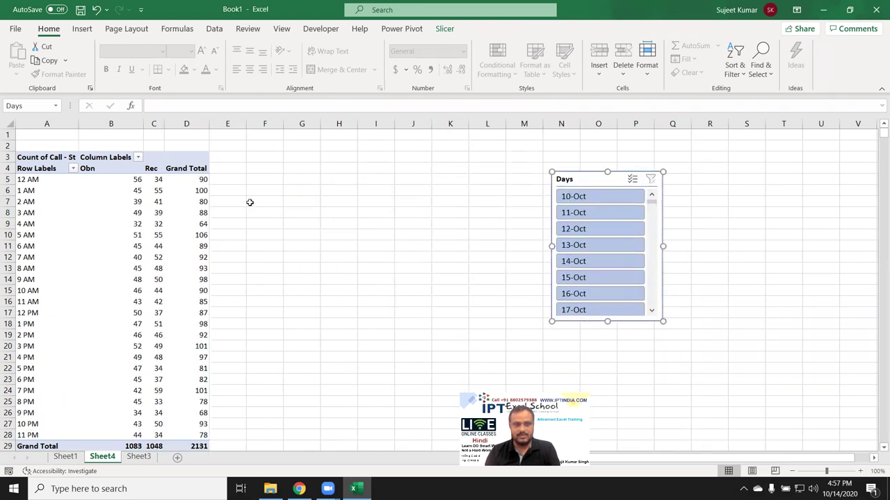
right_click(198, 180)
mouse_move(252, 295)
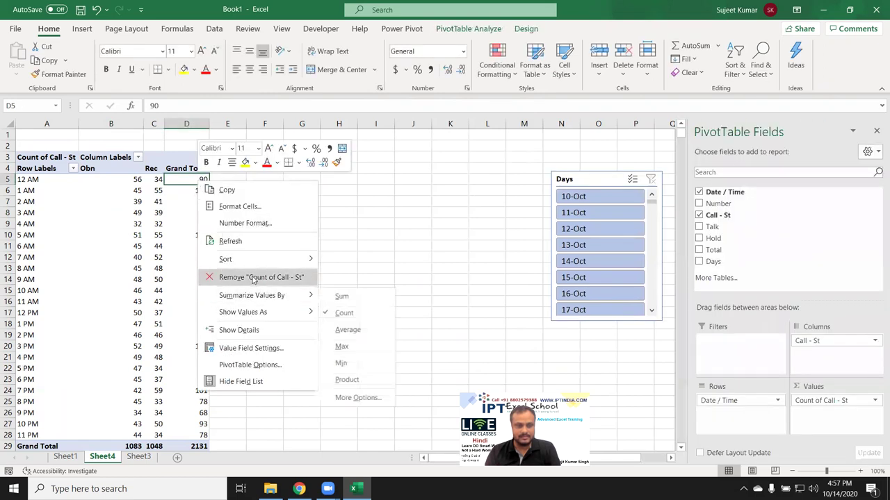
mouse_move(244, 266)
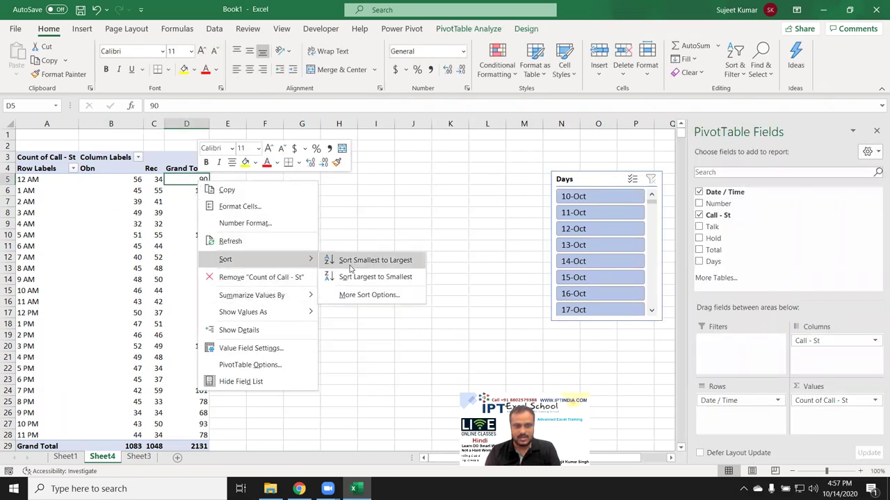
click(31, 214)
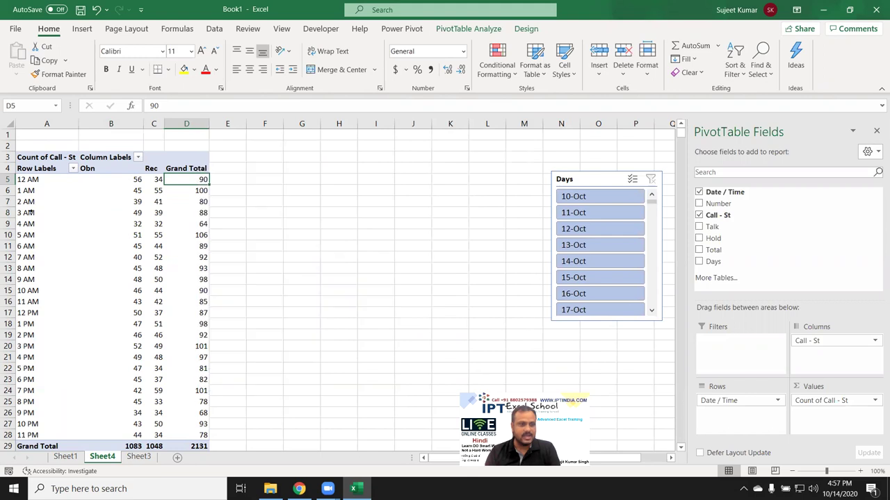
click(34, 189)
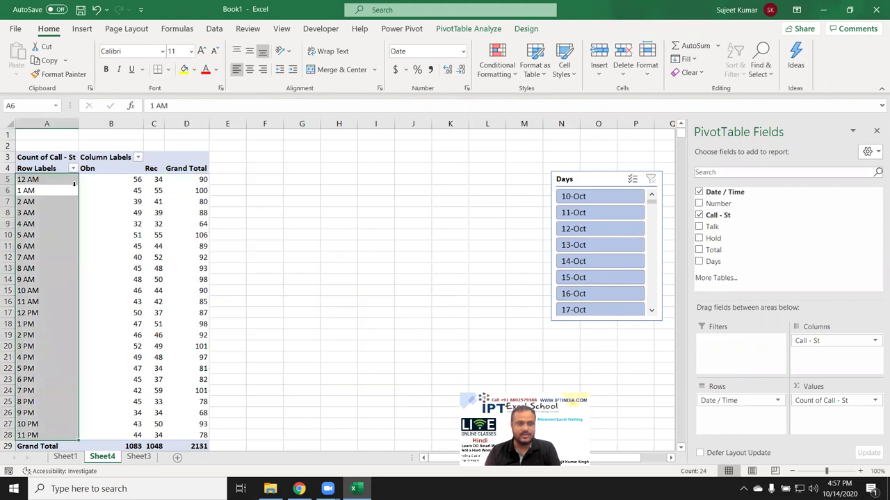
- Insert a Line with Markers PivotChart beside the table, enlarge it, and select the Rec line
click(82, 29)
click(415, 60)
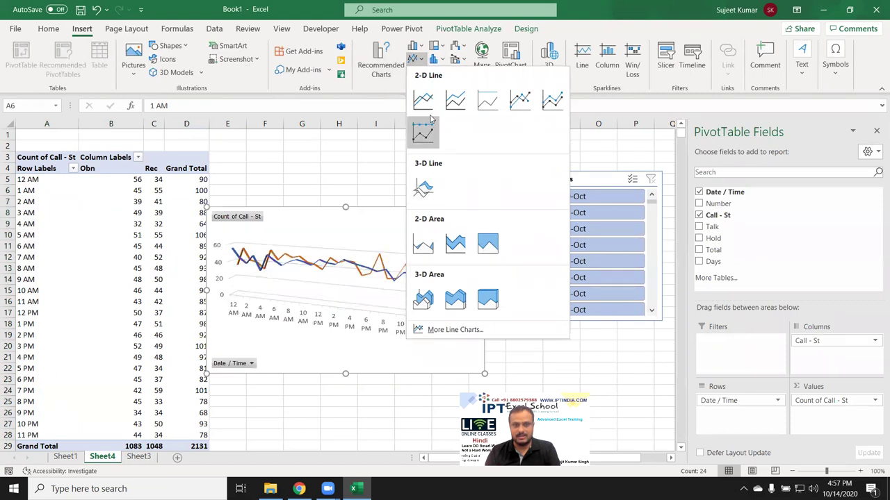
click(526, 108)
mouse_move(287, 213)
mouse_down()
mouse_move(325, 209)
mouse_move(298, 153)
mouse_up()
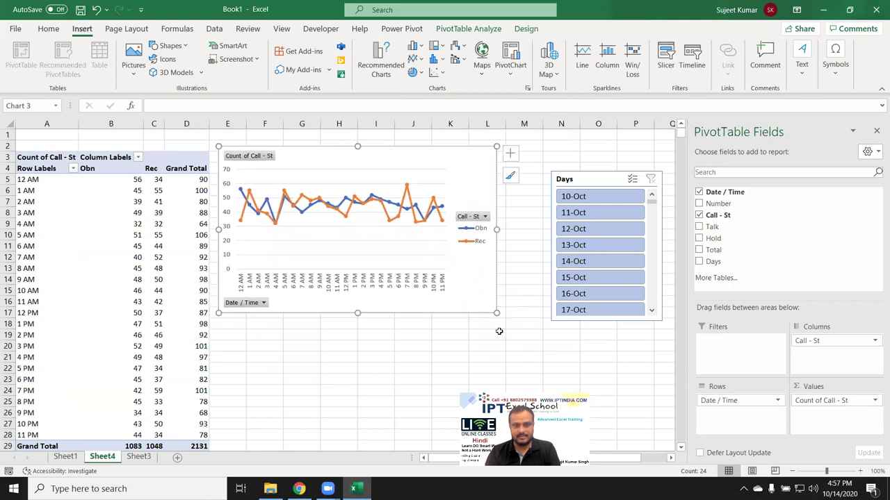
drag(496, 313, 585, 395)
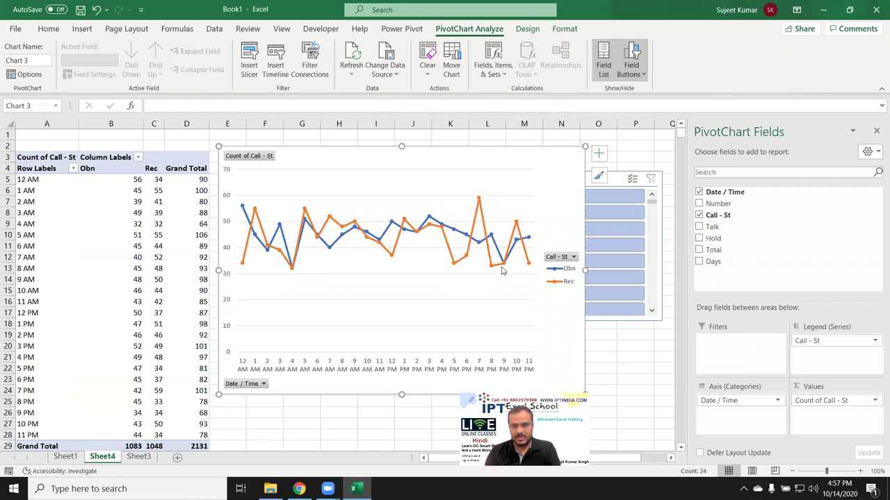
click(491, 266)
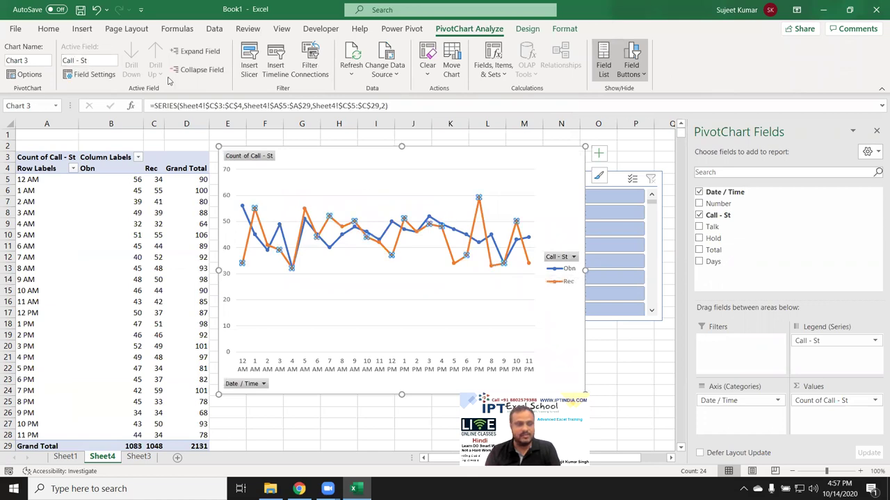
click(483, 217)
click(527, 185)
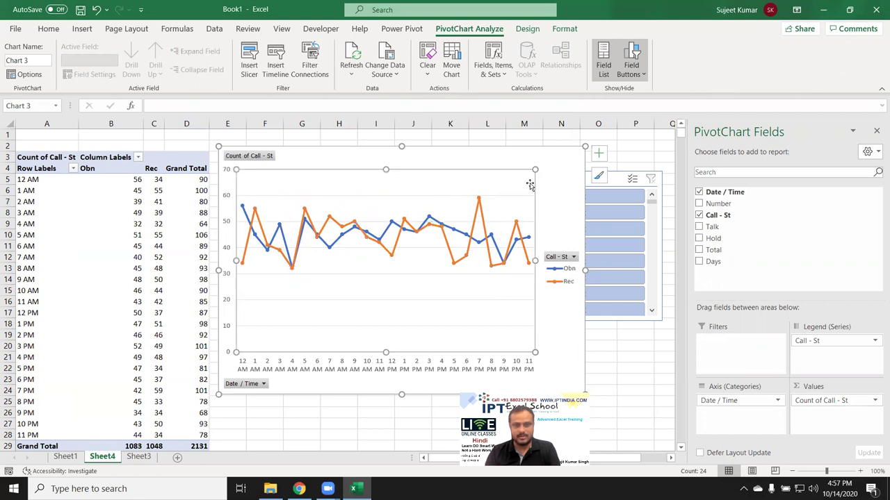
click(478, 202)
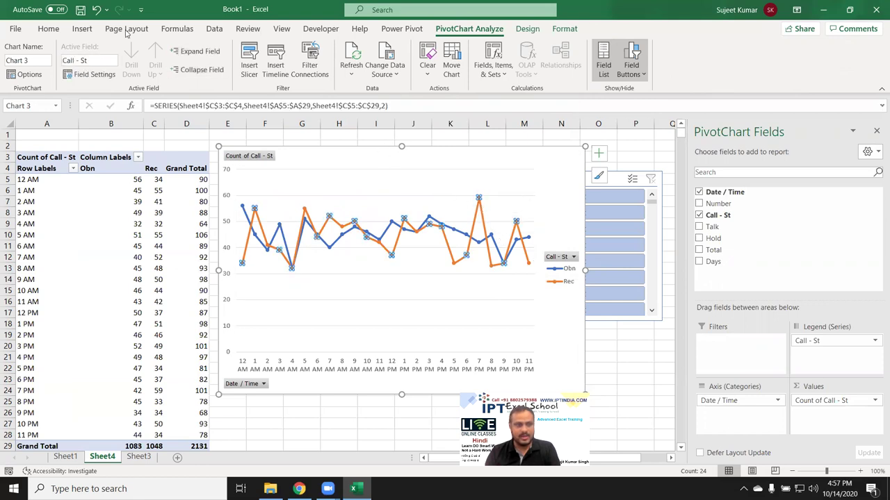
- Apply a green shape fill to the Rec series and close the PivotChart field list
click(49, 29)
click(195, 71)
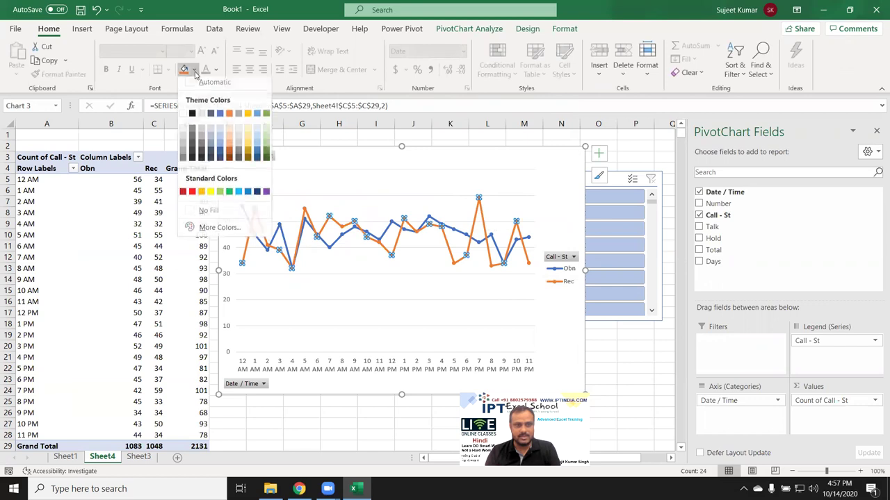
click(228, 196)
click(451, 281)
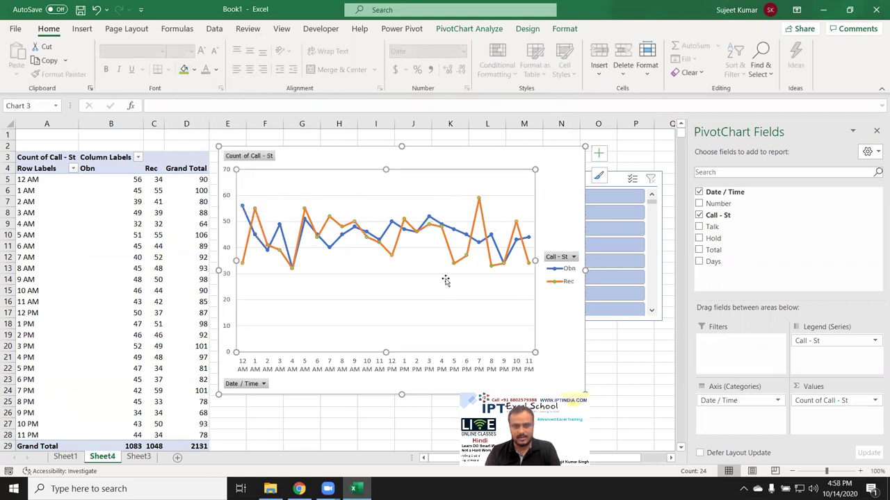
click(448, 252)
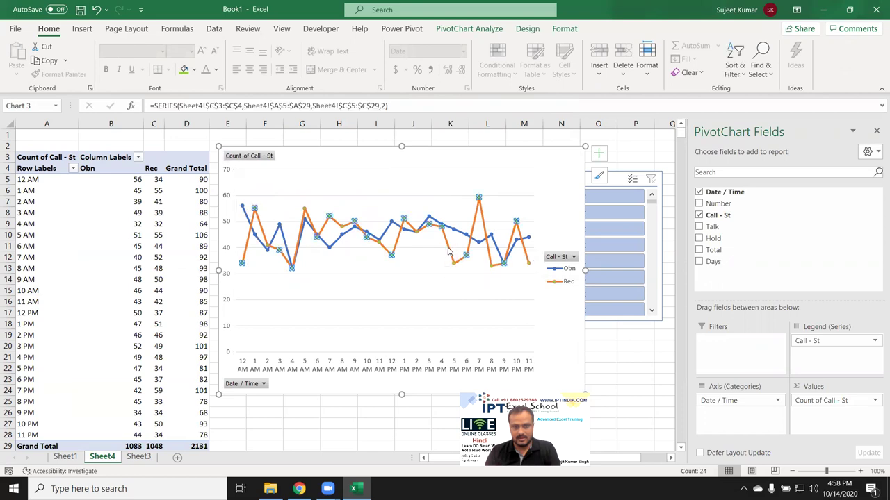
click(876, 131)
- Set the Rec series line colour to green in Format Data Series
right_click(476, 217)
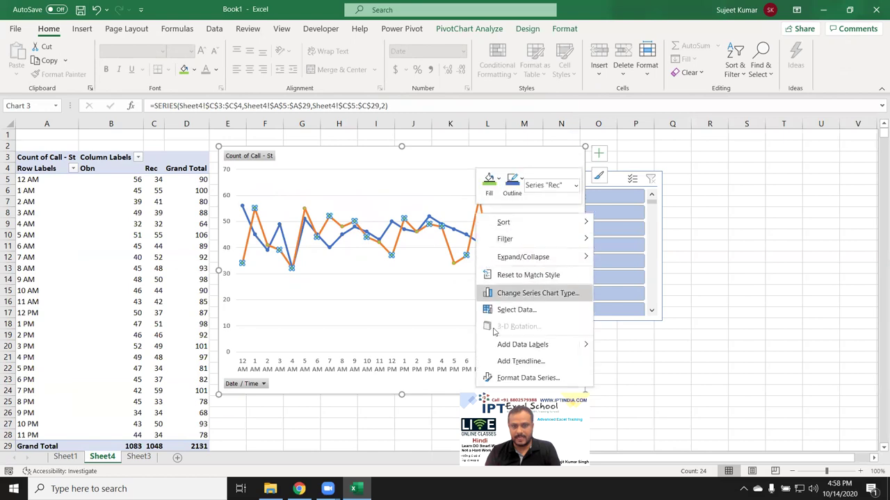
click(501, 379)
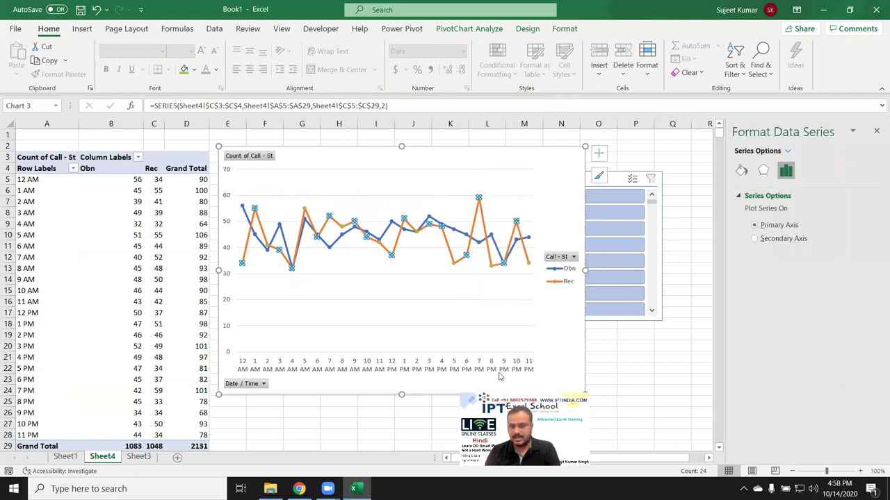
click(741, 170)
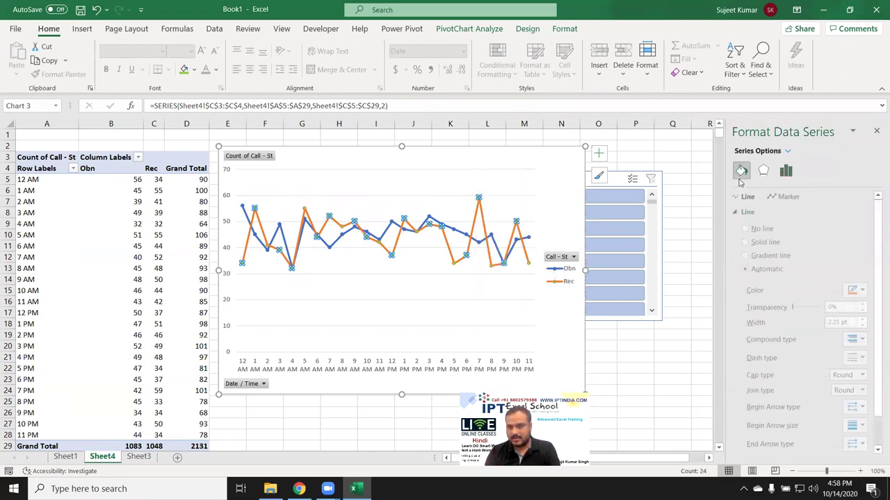
click(736, 212)
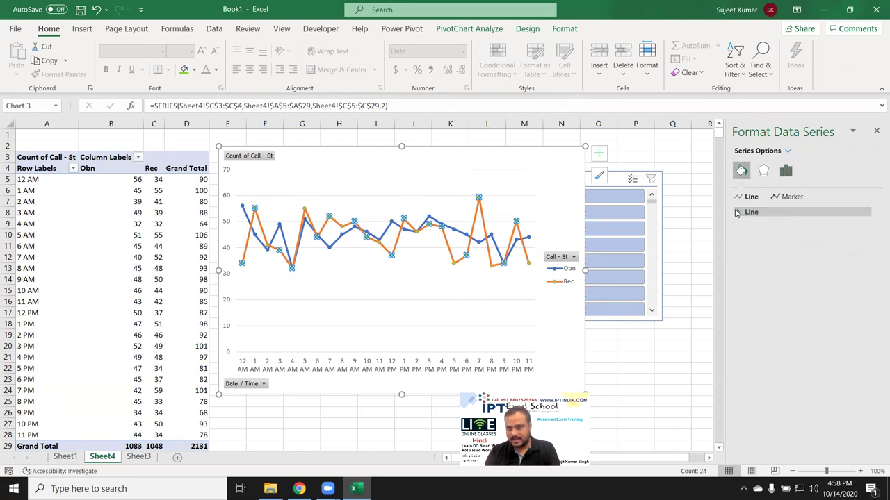
click(737, 212)
click(866, 290)
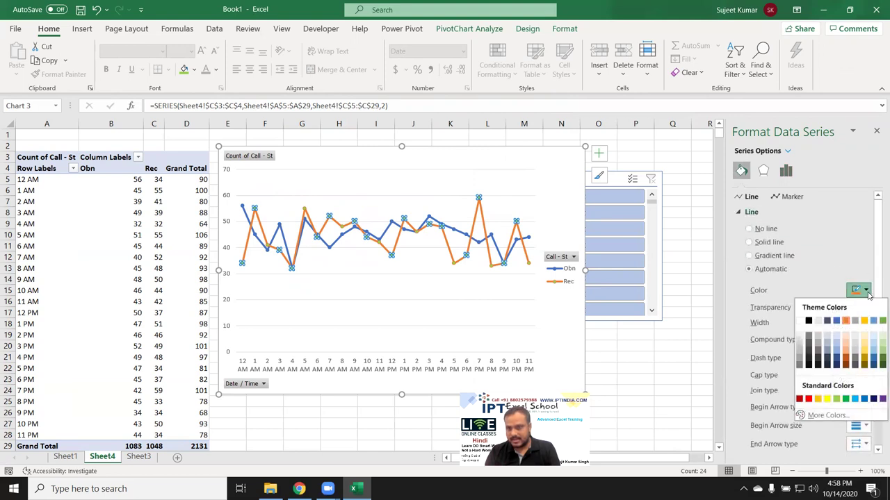
click(837, 400)
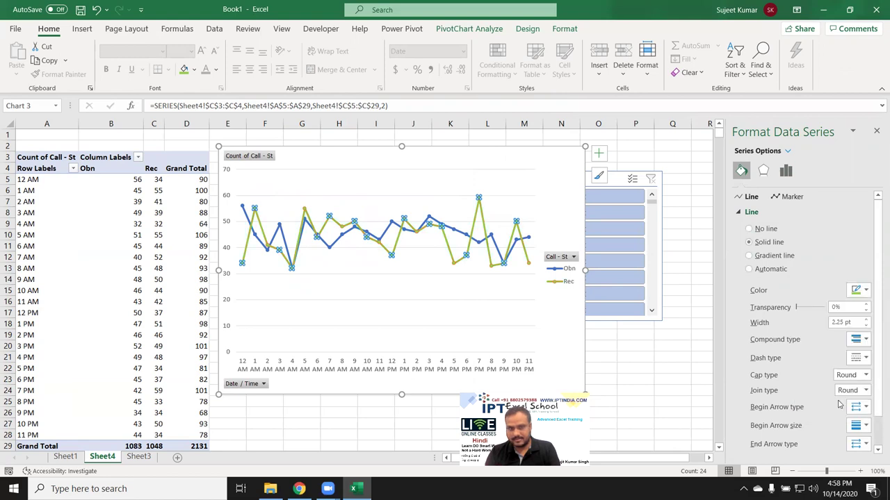
- Set the Obn series line colour to red
click(517, 248)
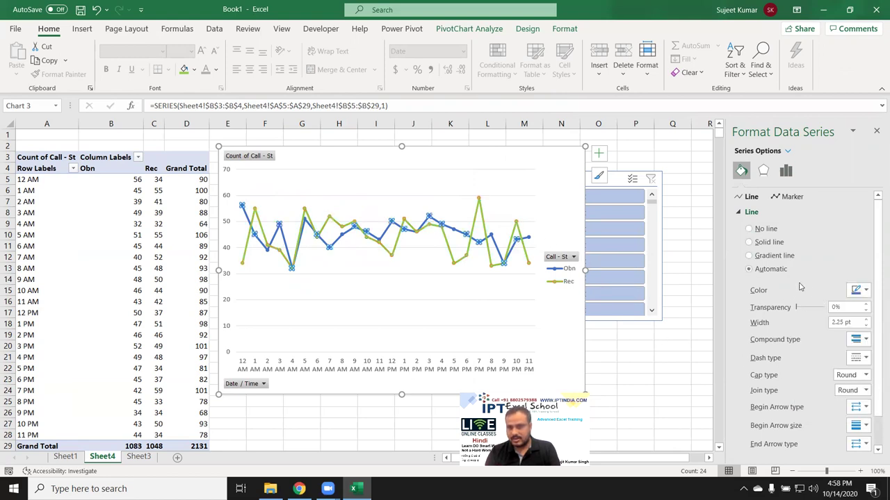
click(857, 289)
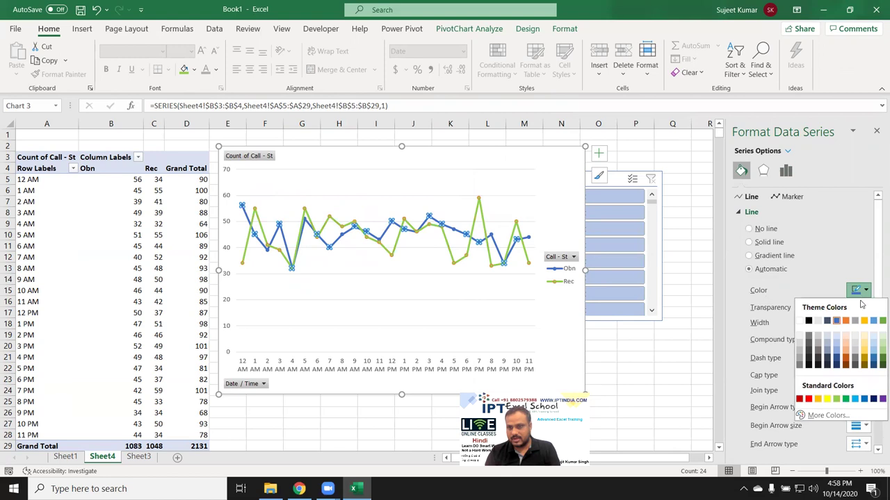
click(808, 399)
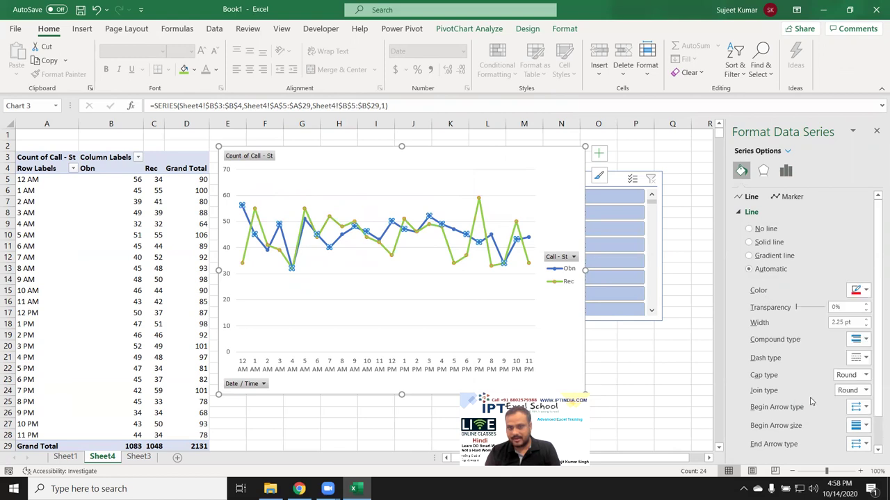
click(504, 305)
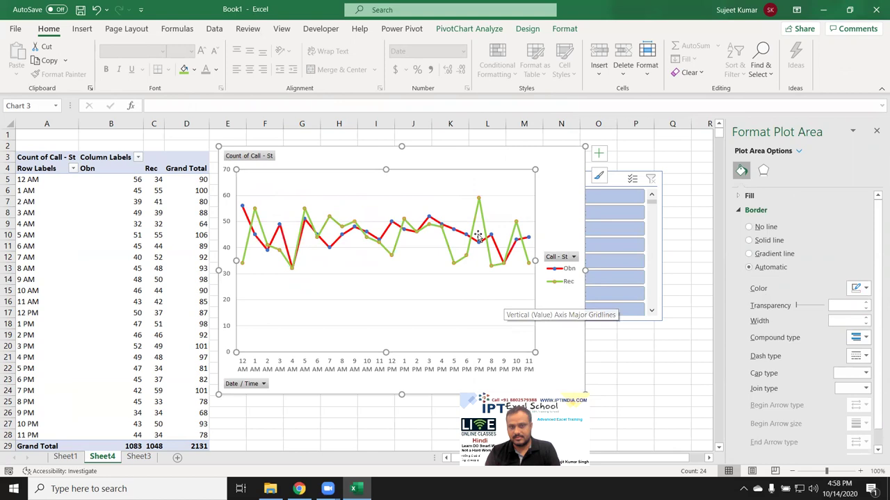
click(456, 234)
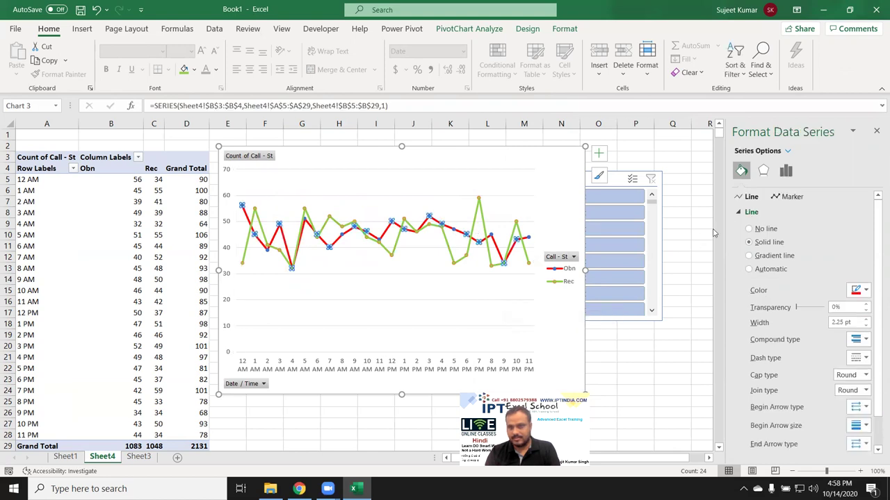
click(749, 212)
- Give the Obn markers a solid red fill from Standard Colors
click(787, 197)
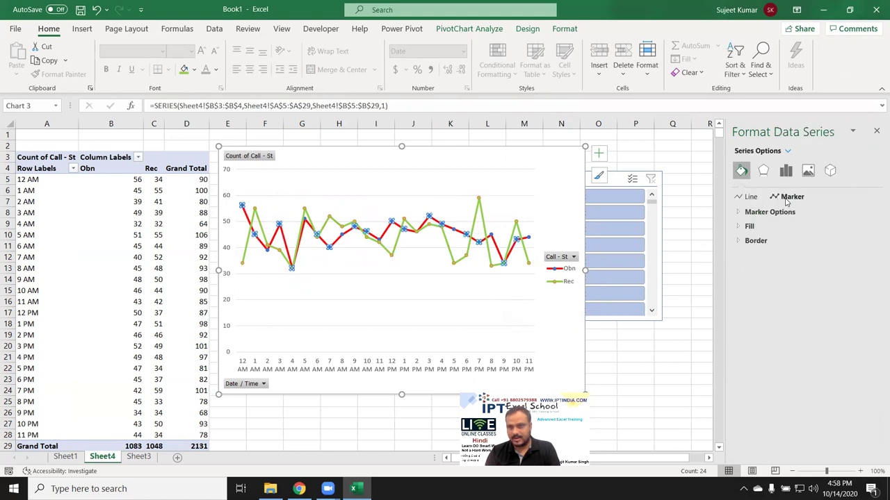
click(739, 228)
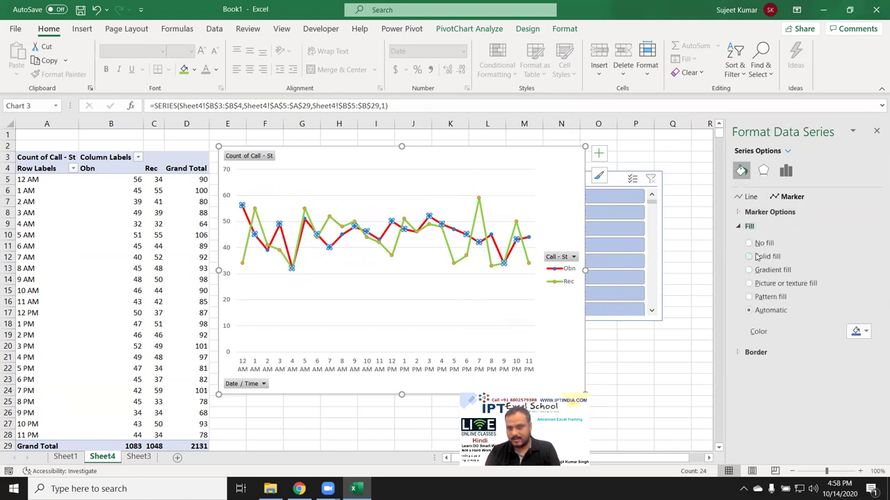
click(758, 257)
click(865, 332)
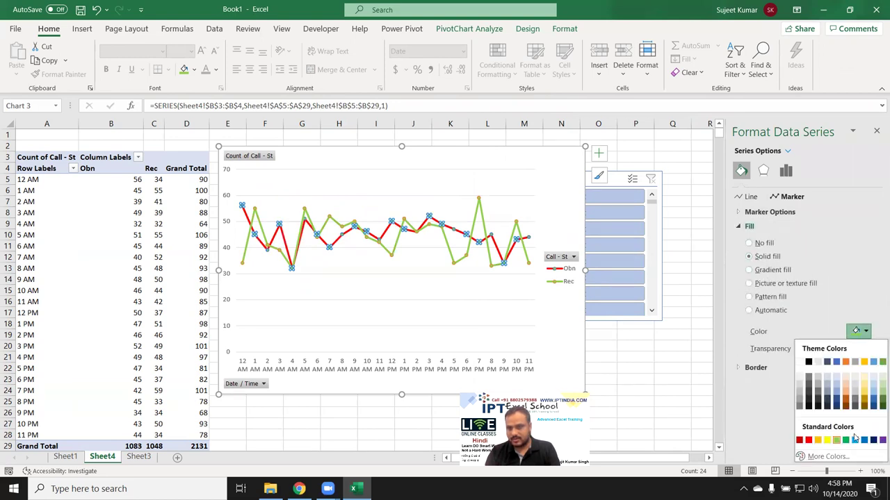
click(809, 441)
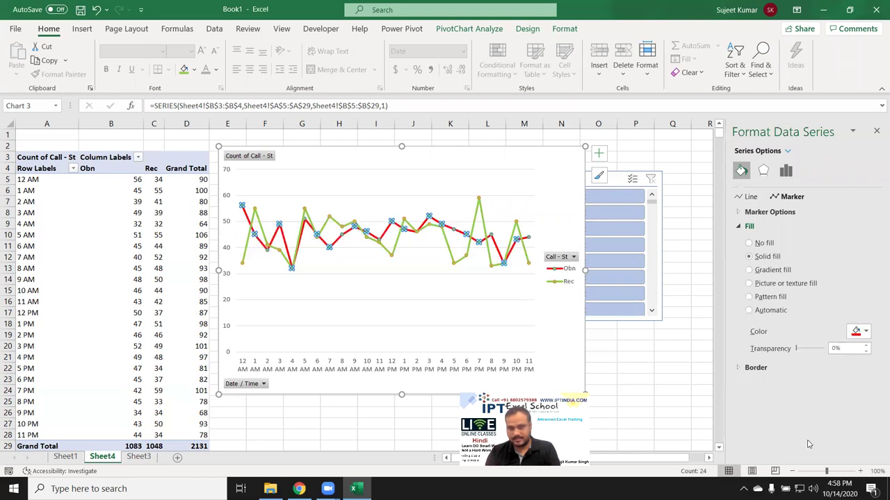
click(501, 300)
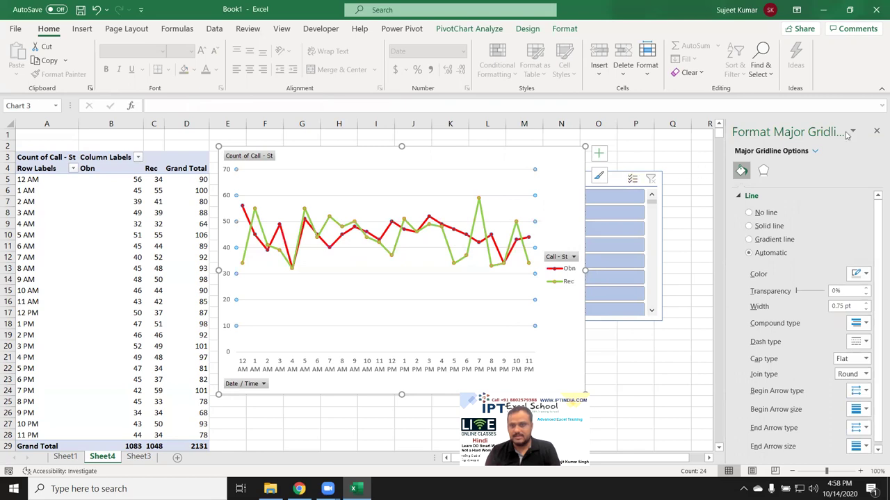
- Close the formatting pane and hide all field buttons on the PivotChart
click(877, 132)
click(747, 269)
mouse_move(591, 183)
mouse_down()
mouse_move(850, 190)
mouse_move(778, 191)
mouse_up()
right_click(240, 160)
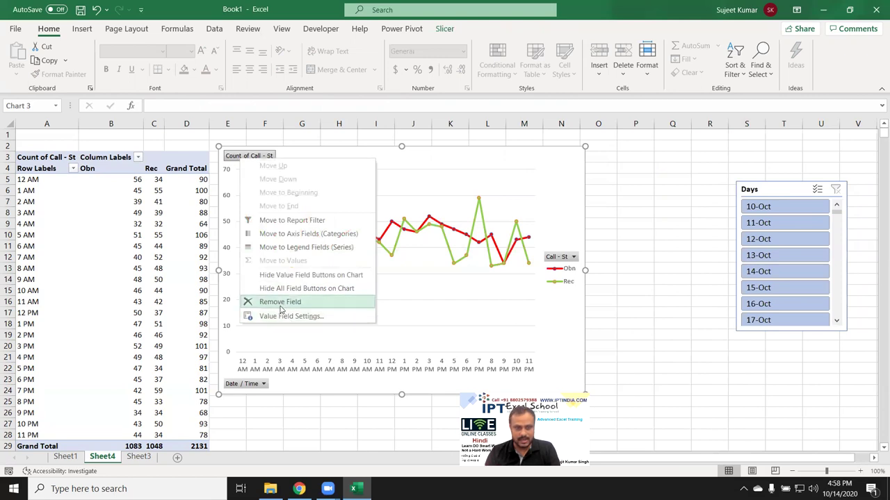
click(276, 289)
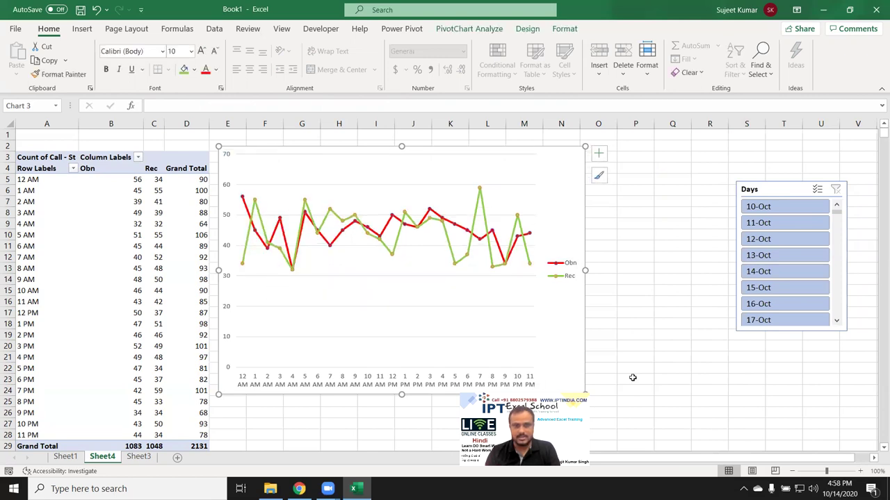
- Resize the chart wider and much shorter, and move the Days slicer beneath it
mouse_move(584, 392)
mouse_down()
mouse_move(693, 265)
mouse_move(725, 288)
mouse_up()
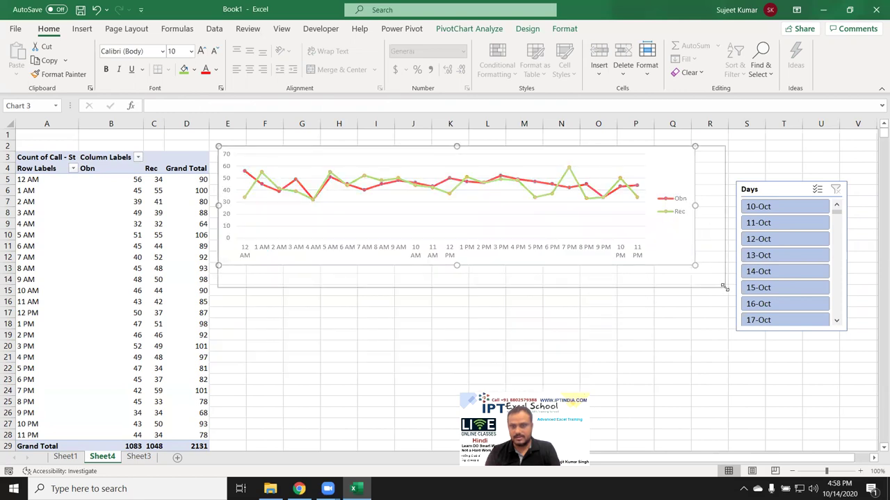
click(772, 202)
drag(772, 202, 255, 299)
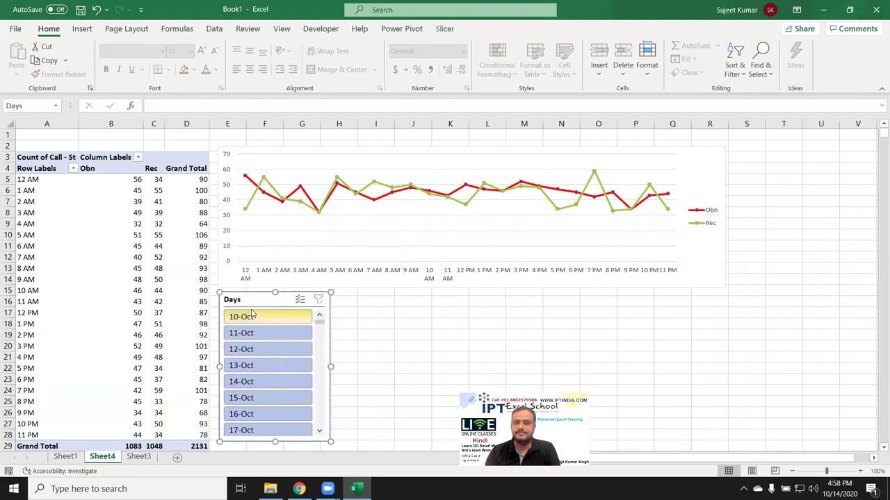
click(135, 224)
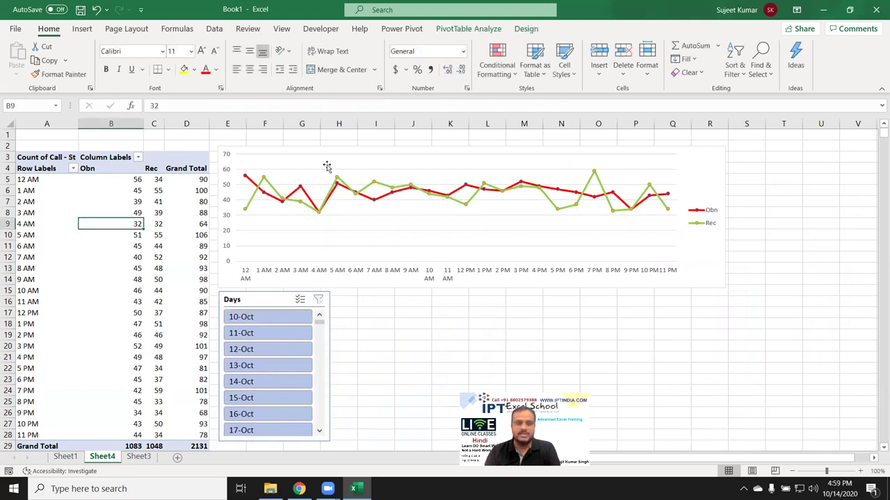
- Apply the dark blue style from the PivotTable Styles gallery to the PivotTable
click(531, 32)
click(561, 71)
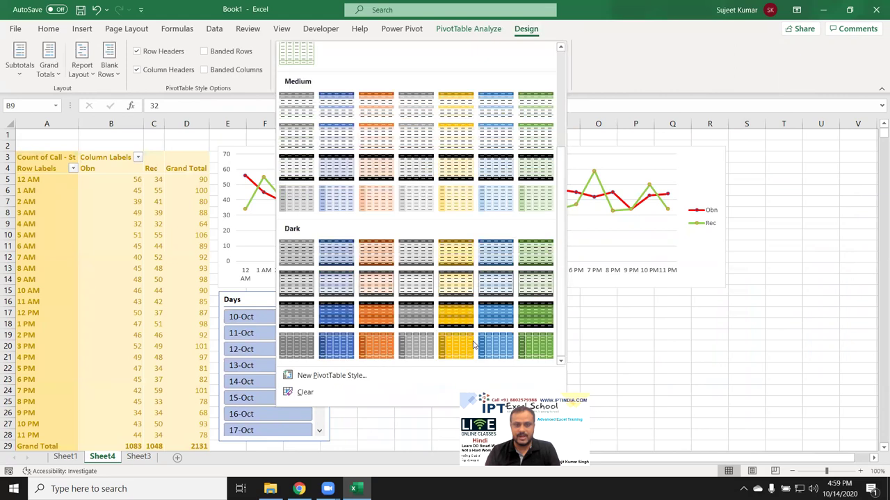
click(338, 351)
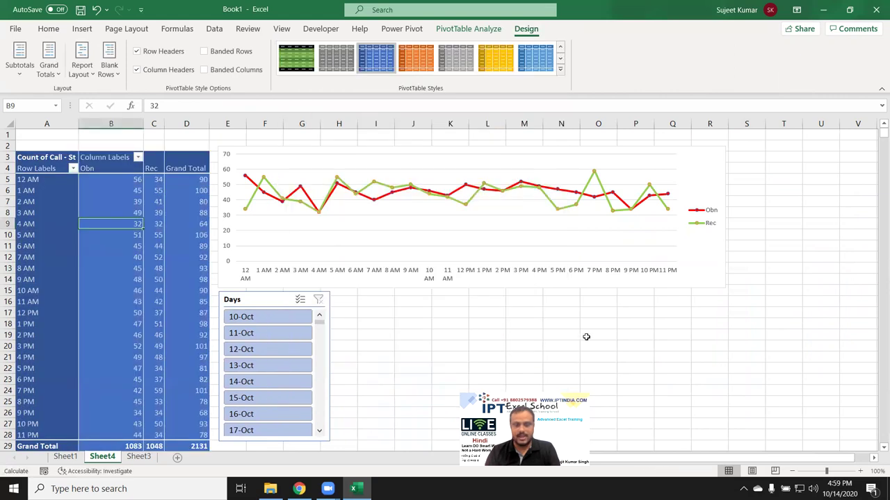
click(586, 338)
- Turn off gridline view for the worksheet under Page Layout's Sheet Options
click(186, 29)
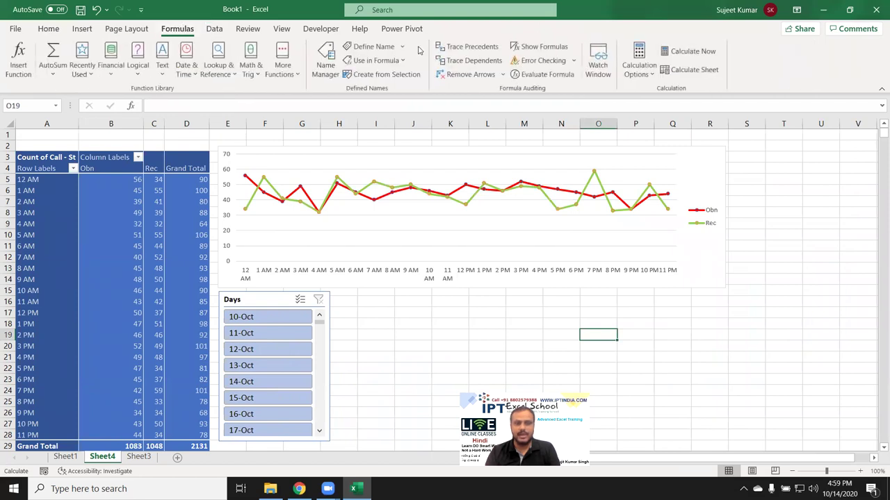
click(127, 29)
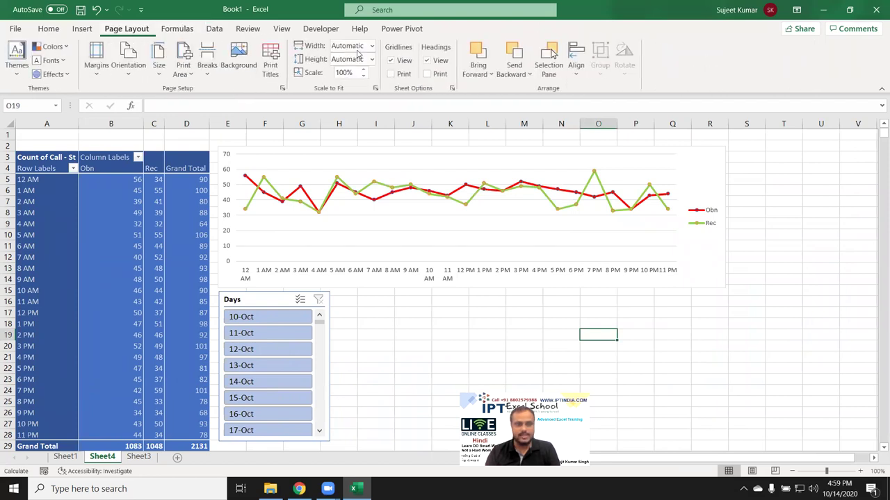
click(391, 60)
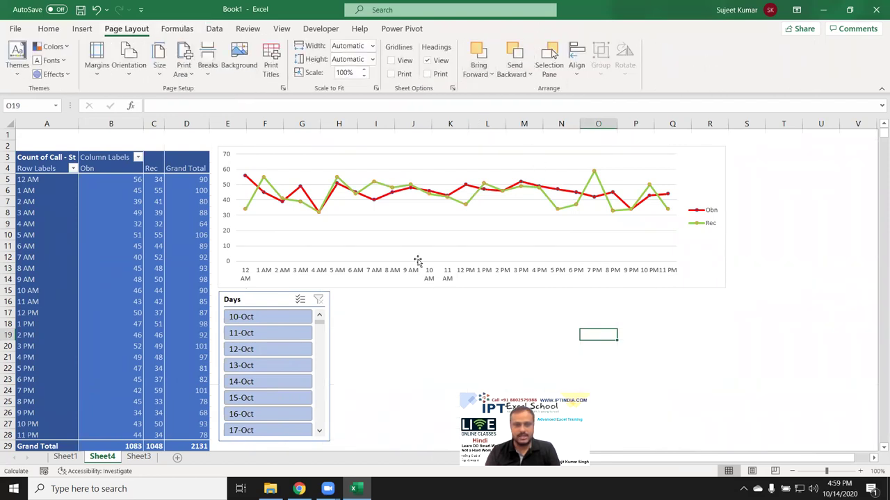
click(394, 337)
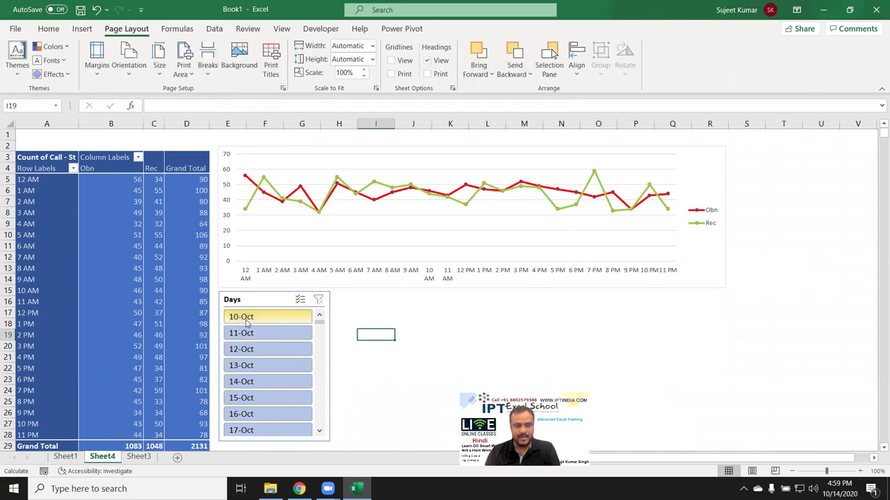
- Test the Days slicer by filtering to each day from 10-Oct through 17-Oct
click(271, 317)
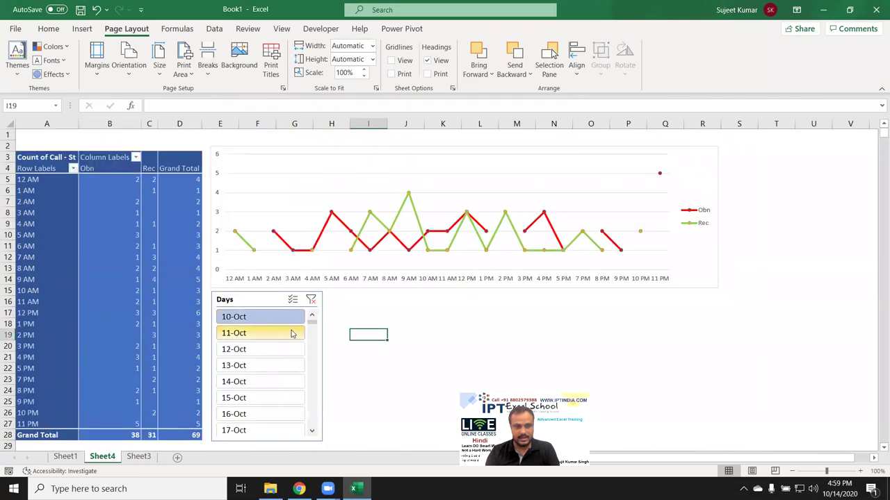
mouse_move(313, 324)
mouse_down()
mouse_move(316, 440)
mouse_move(313, 318)
mouse_up()
click(254, 335)
click(254, 348)
click(250, 367)
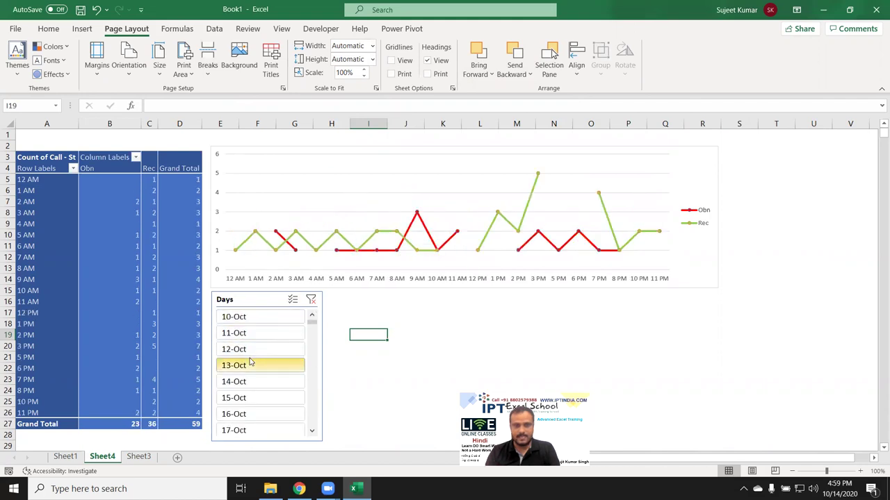
click(248, 382)
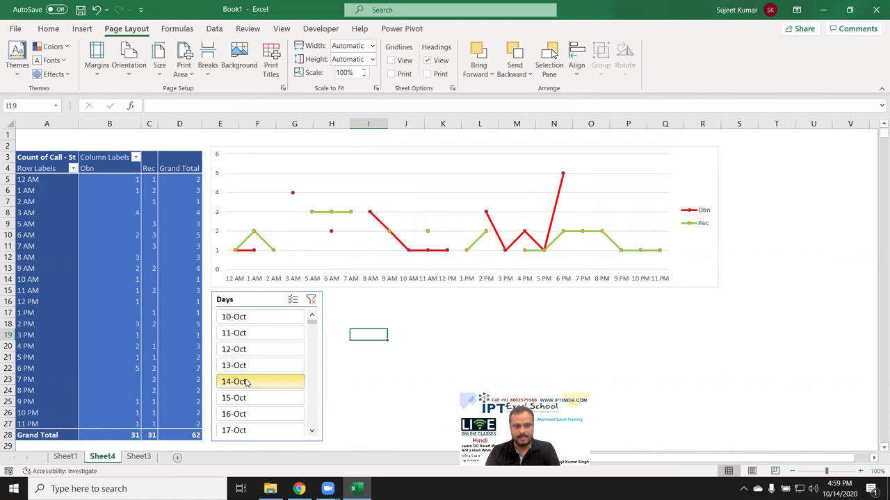
click(241, 401)
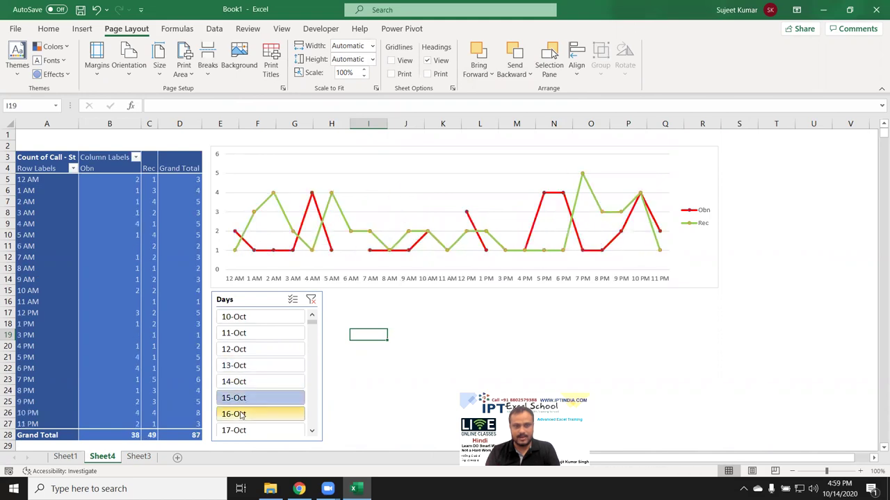
click(240, 415)
click(239, 430)
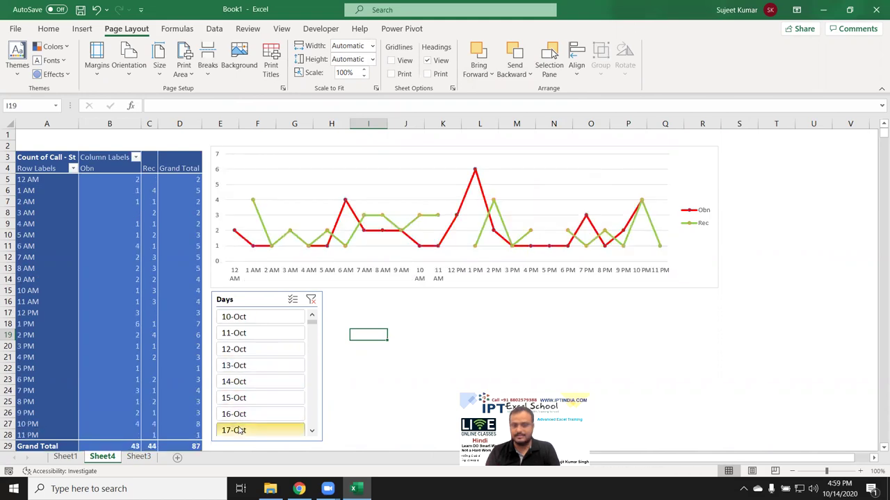
- Clear the Days slicer filter so all days show, totalling 2131 calls
click(315, 332)
click(313, 317)
click(313, 317)
click(310, 300)
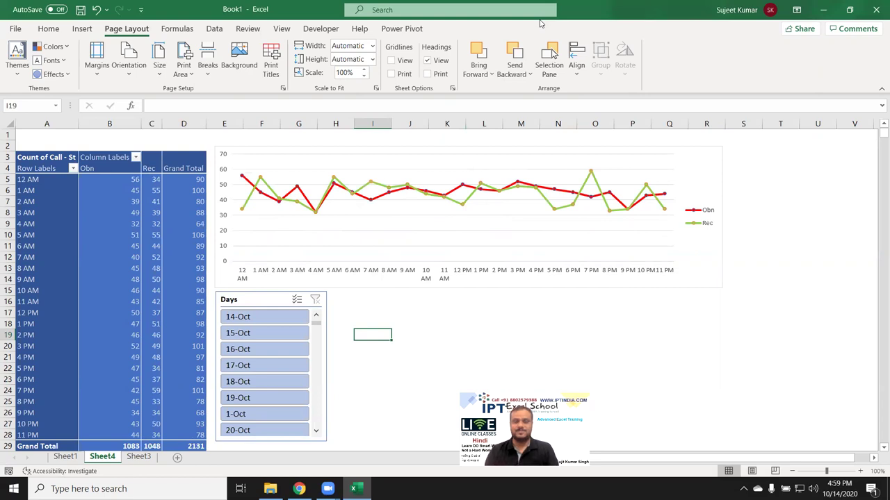
key(super+d)
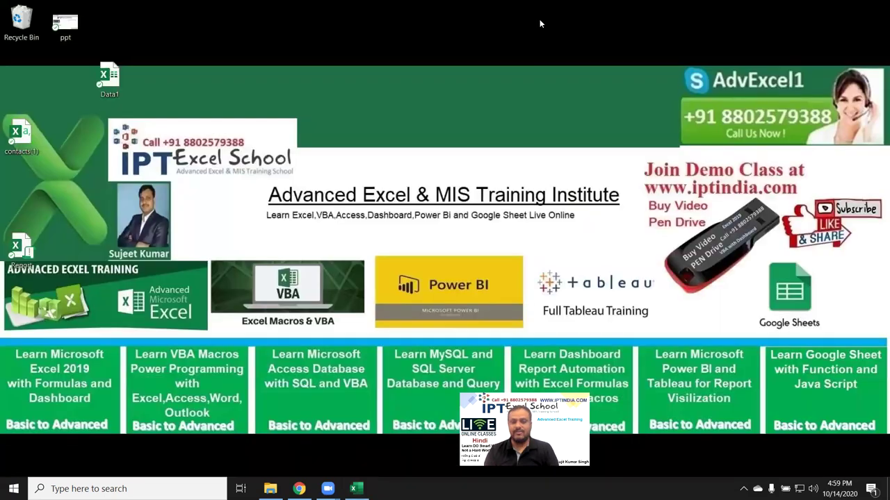